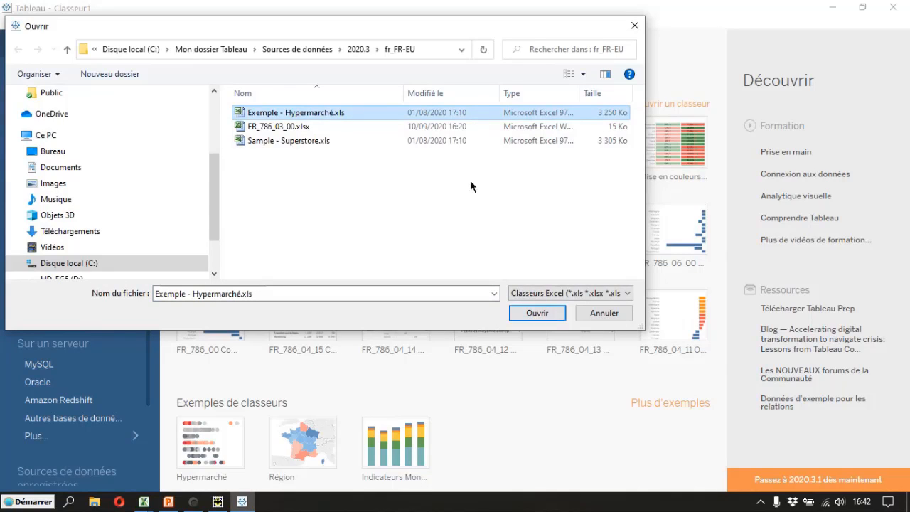
Step: Connect to the workbook Exemple - Hypermarché.xls and add its Achats table to the data source
left_click(537, 313)
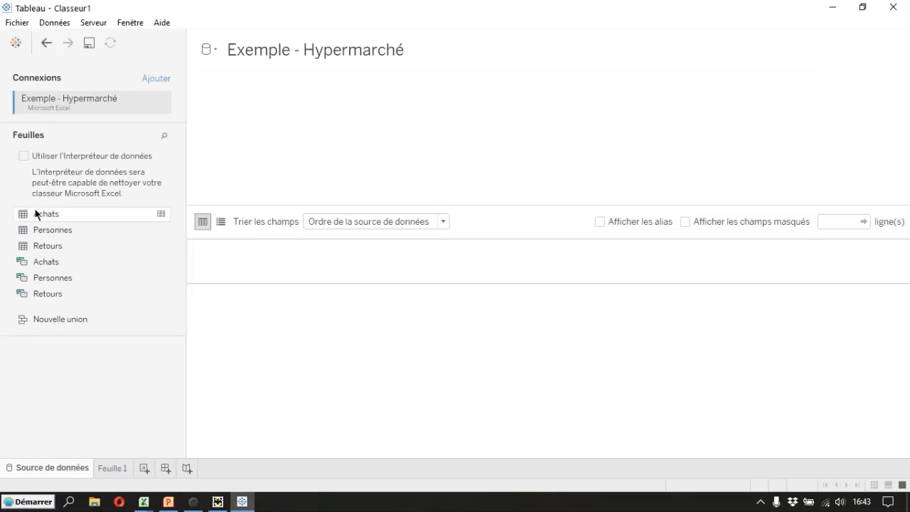
left_click_drag(34, 216, 244, 171)
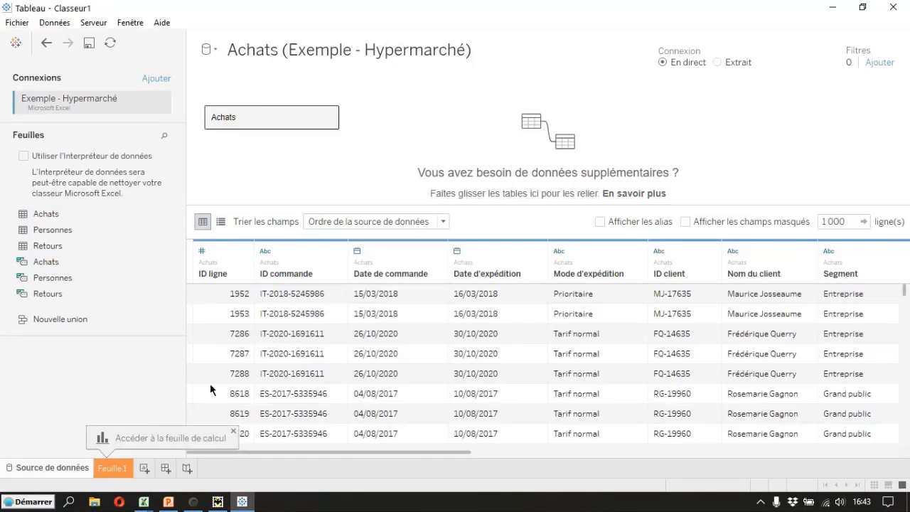
Step: On Feuille 1, place the Pays/Région dimension on the rows
left_click(112, 469)
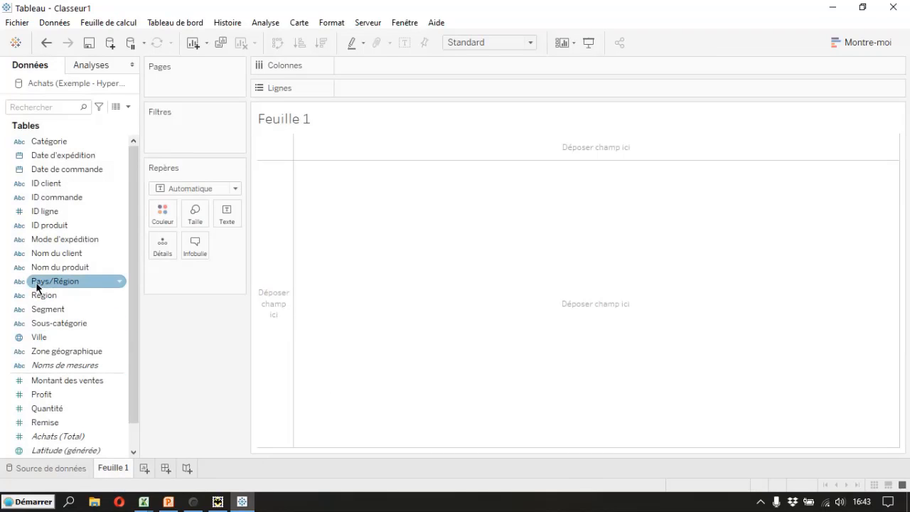
left_click_drag(37, 288, 350, 89)
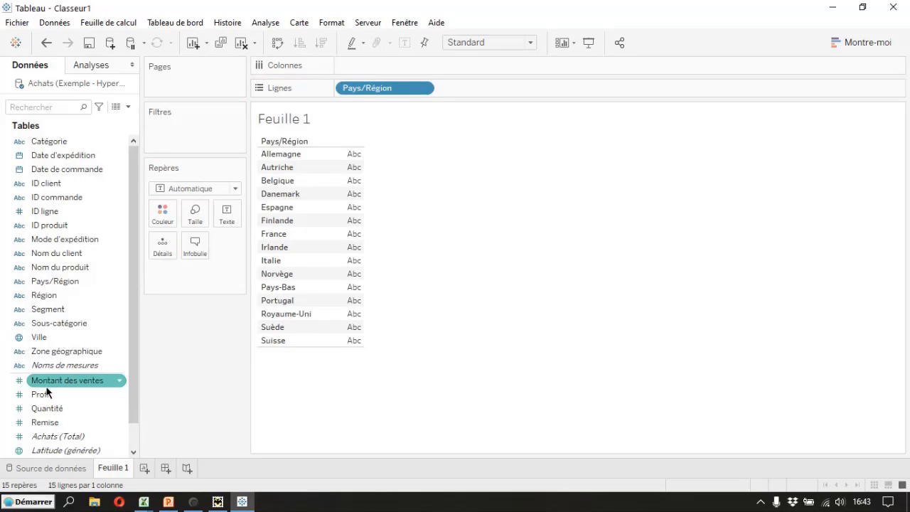
Step: Try placing Montant des ventes in the table body and as the text mark, undoing each placement
left_click_drag(35, 387, 346, 295)
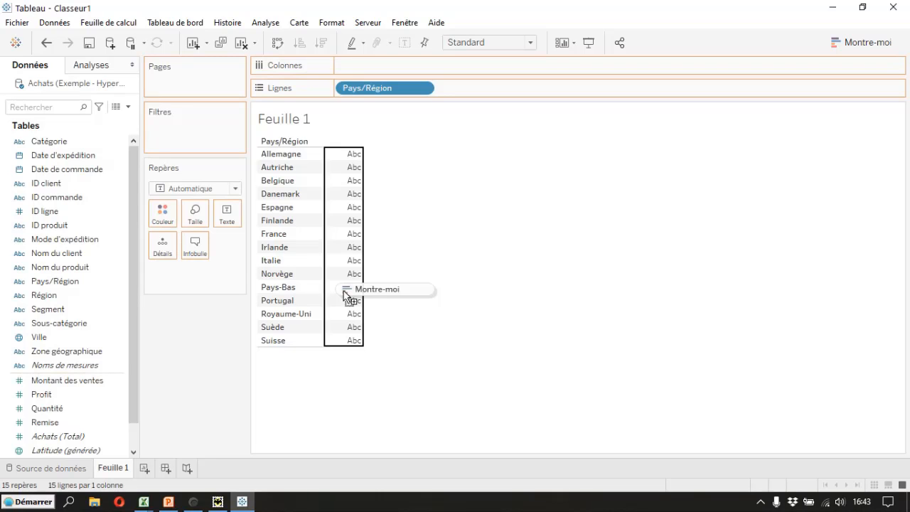
left_click_drag(346, 295, 346, 294)
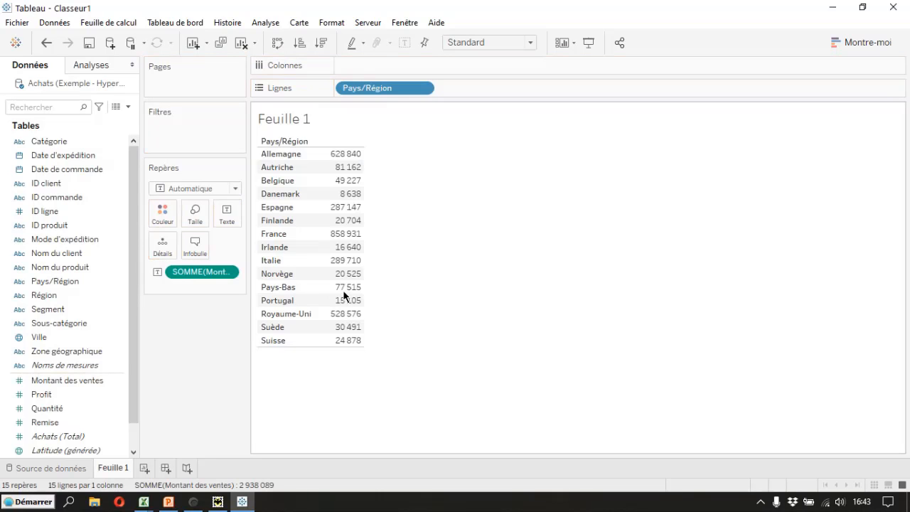
left_click(46, 44)
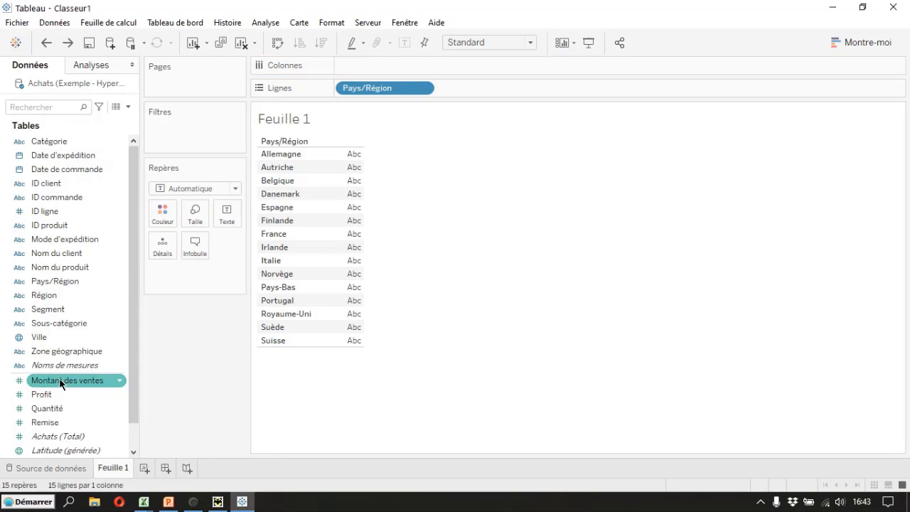
left_click_drag(39, 382, 227, 226)
left_click(46, 43)
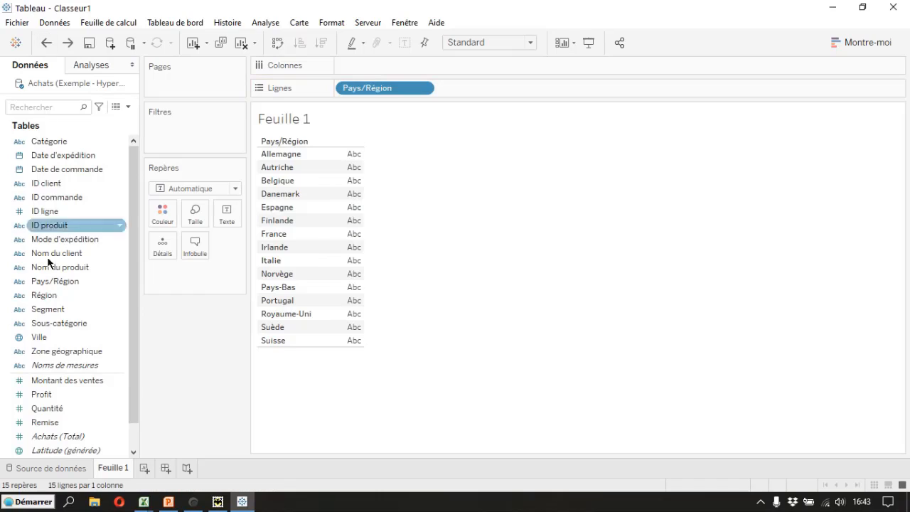
Step: Add Montant des ventes as the values for each Pays/Région and convert the table to a highlight table
double_click(55, 384)
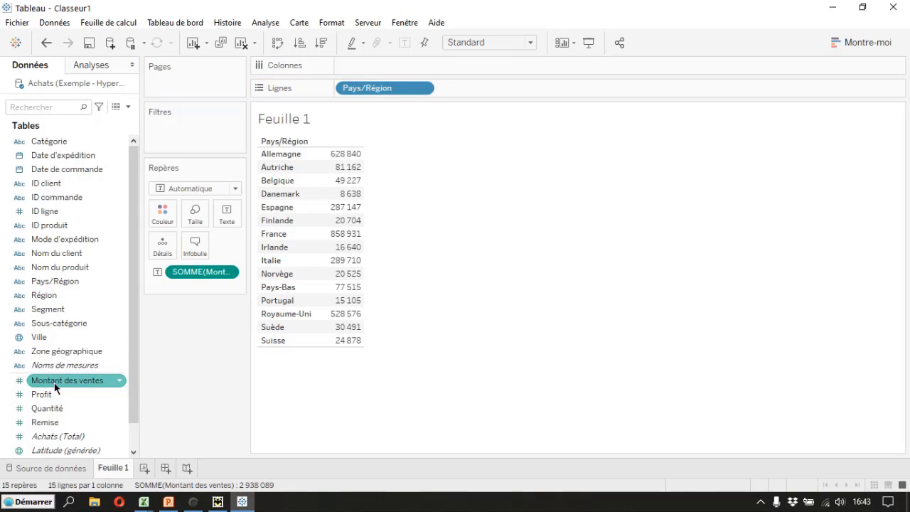
left_click(346, 355)
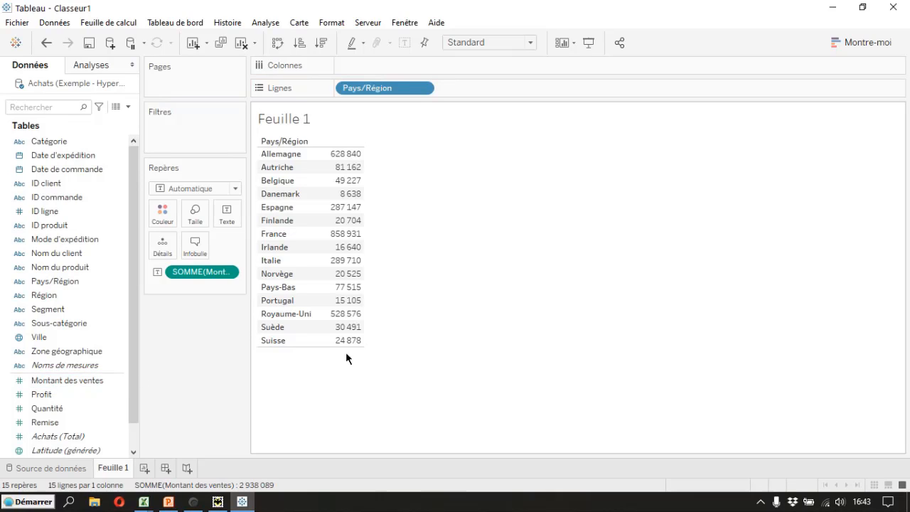
left_click(857, 42)
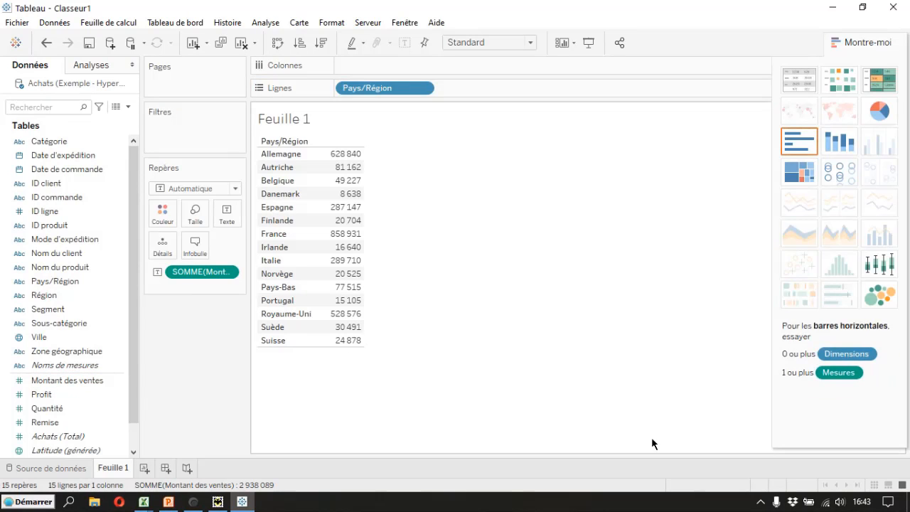
left_click(886, 81)
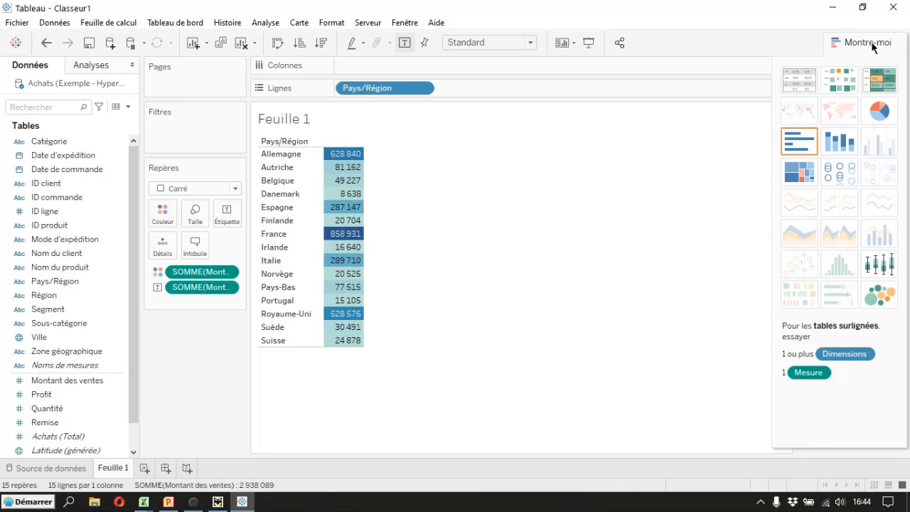
left_click(873, 44)
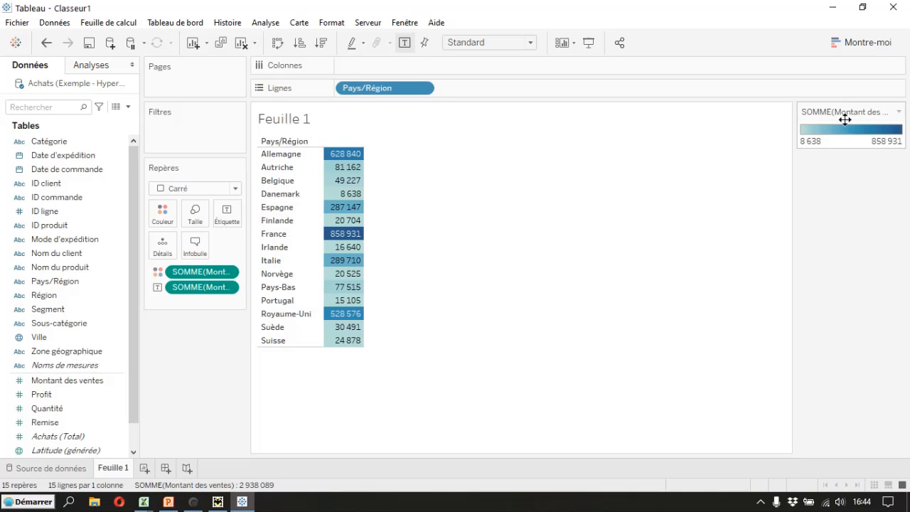
Step: Move the Montant des ventes colour legend below the Repères card and open its colour settings clear of the table
left_click_drag(839, 111, 192, 366)
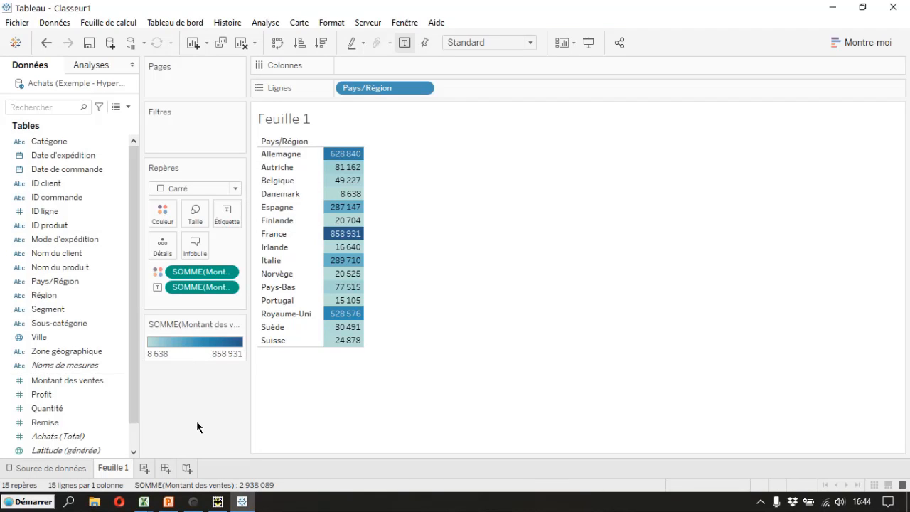
left_click(240, 325)
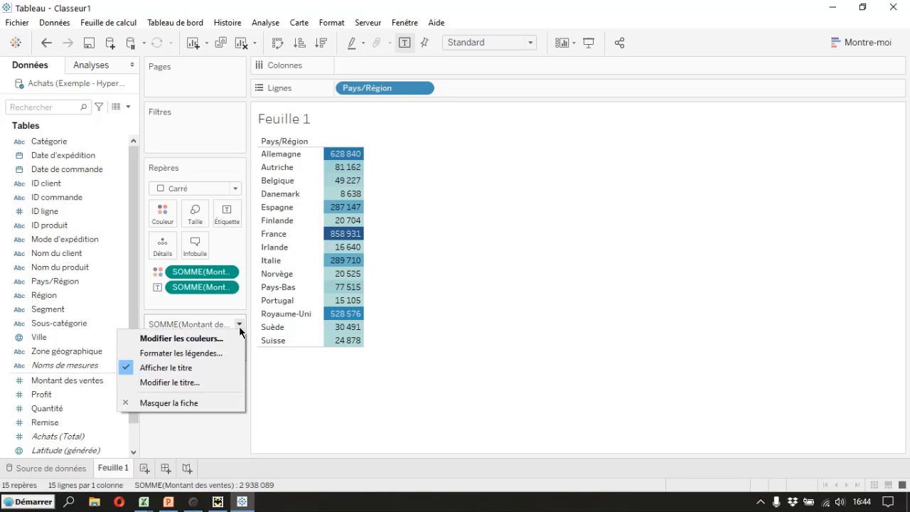
left_click(199, 340)
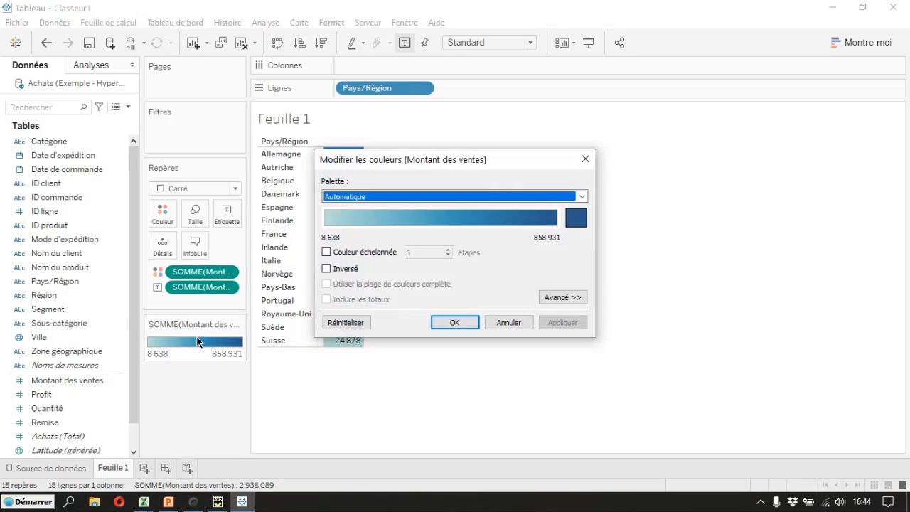
left_click_drag(425, 167, 529, 185)
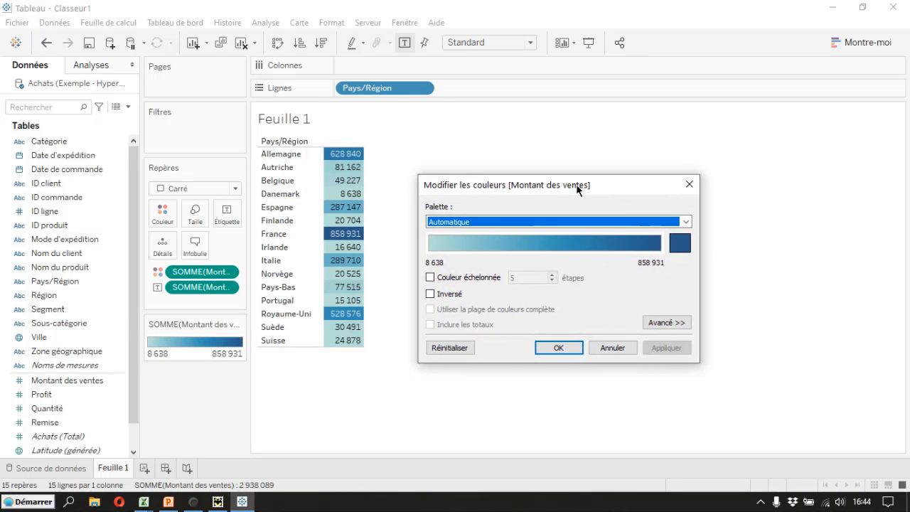
left_click_drag(578, 189, 616, 128)
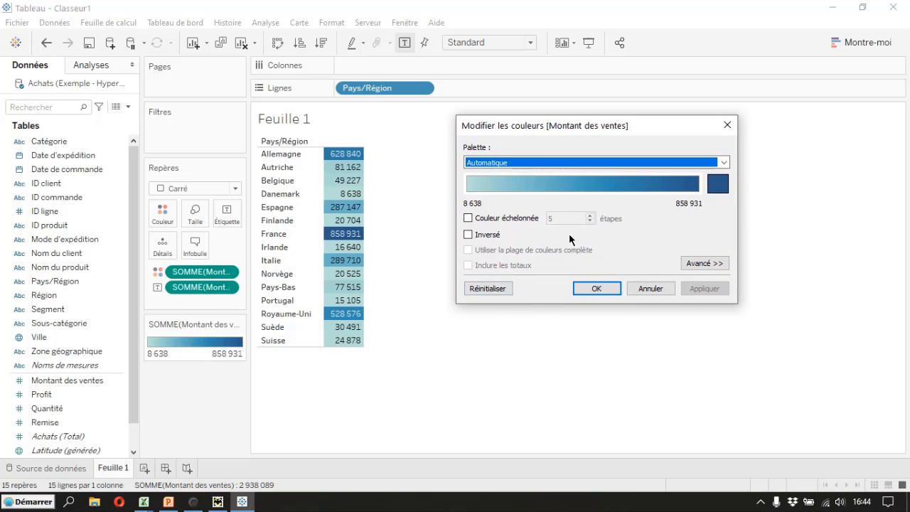
left_click_drag(589, 126, 608, 158)
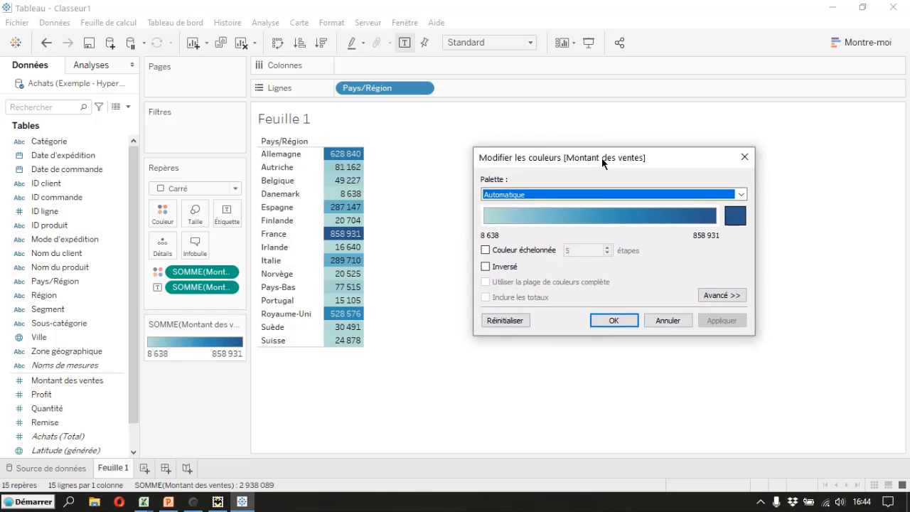
Step: Apply a stepped colour scale with 5 steps to Montant des ventes, and also apply it with the colours reversed
left_click(486, 252)
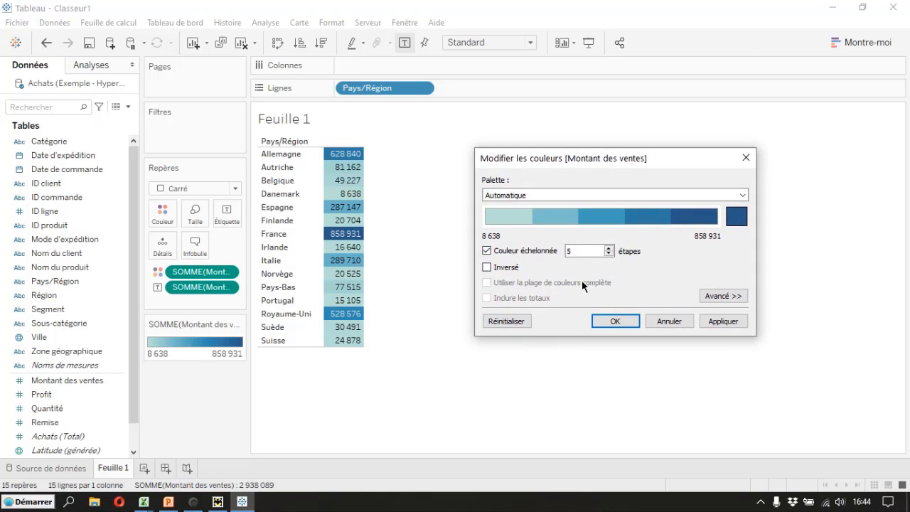
left_click(735, 322)
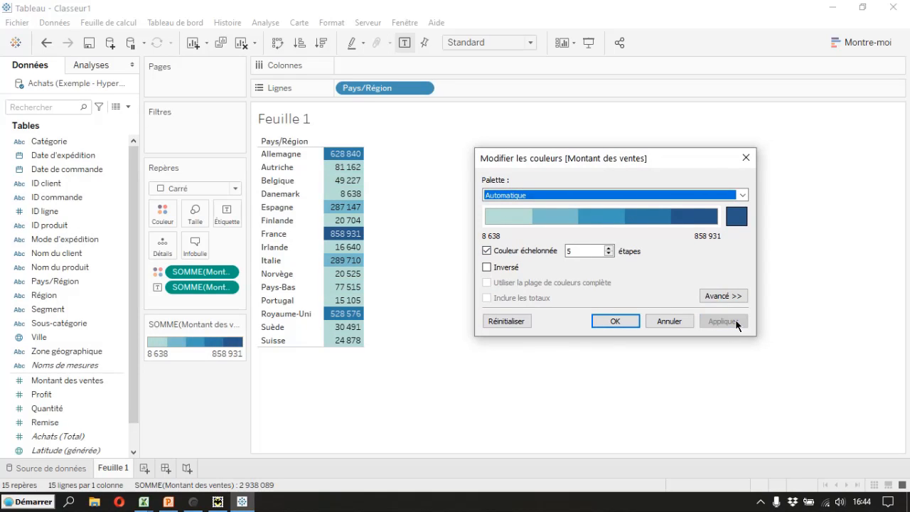
left_click(486, 267)
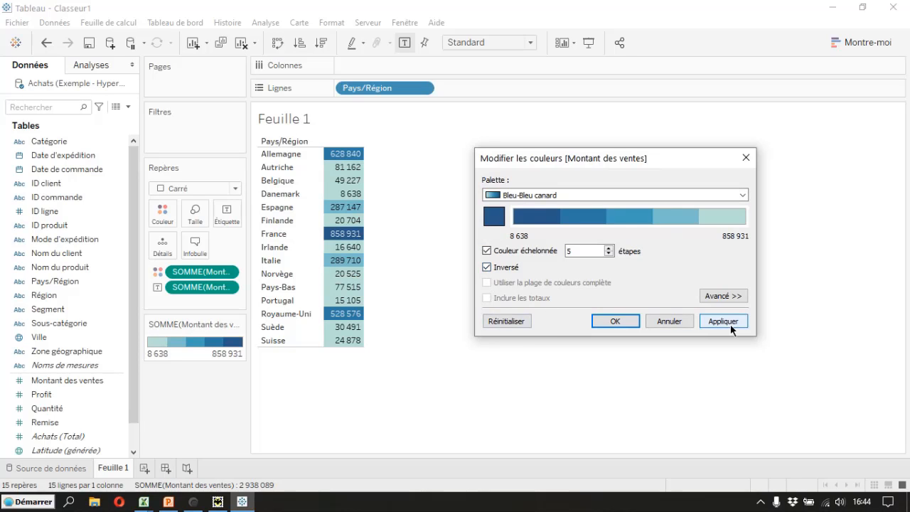
left_click(730, 325)
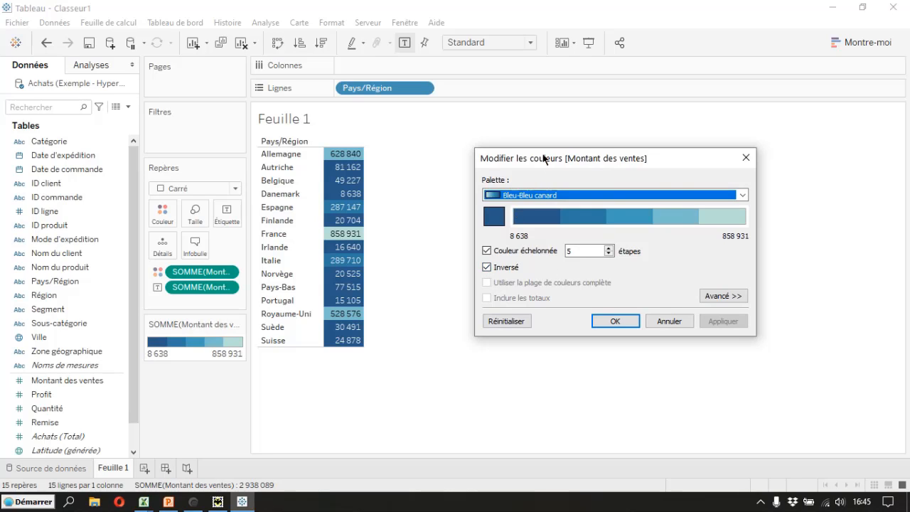
Step: Reset the Montant des ventes colour palette to Automatique and apply it to the table
left_click_drag(542, 157, 533, 137)
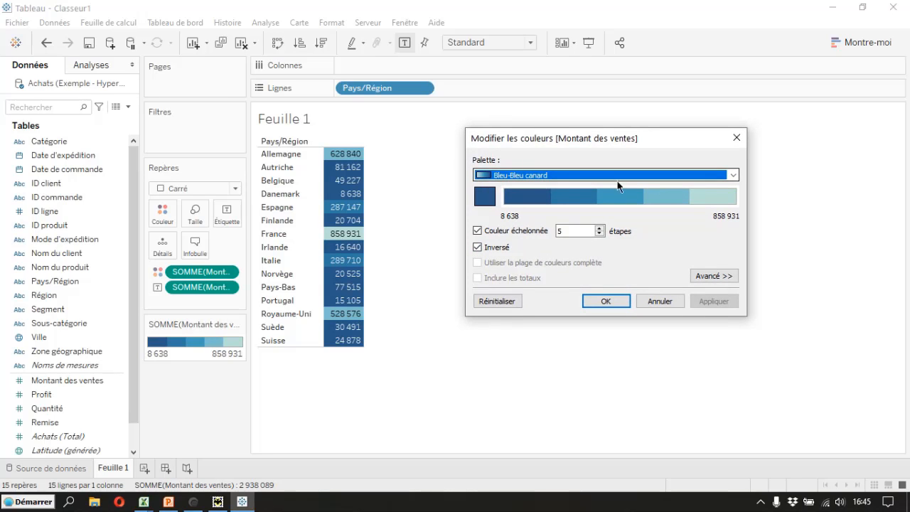
left_click(734, 175)
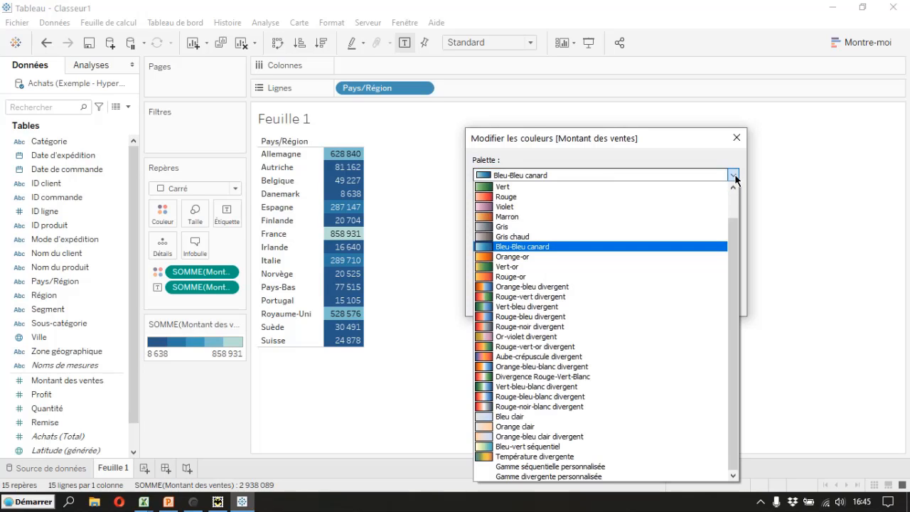
left_click_drag(731, 250, 629, 193)
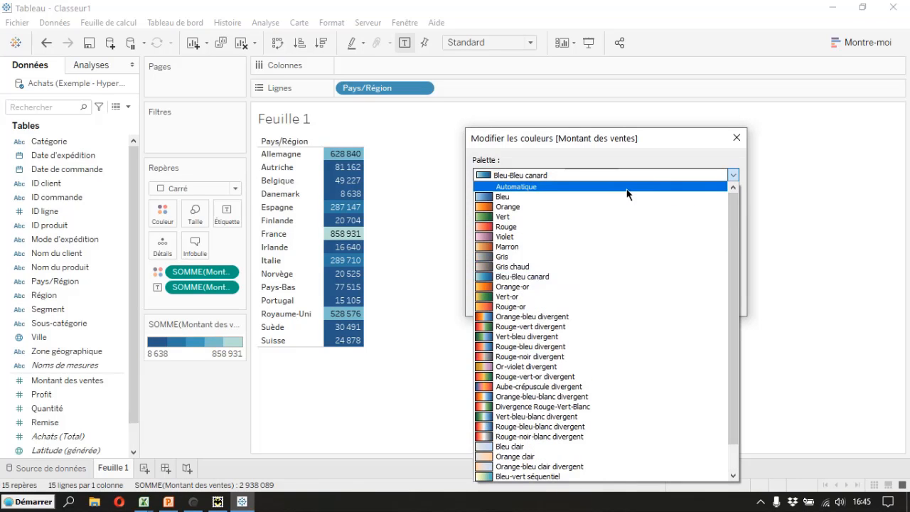
left_click(628, 192)
left_click(725, 303)
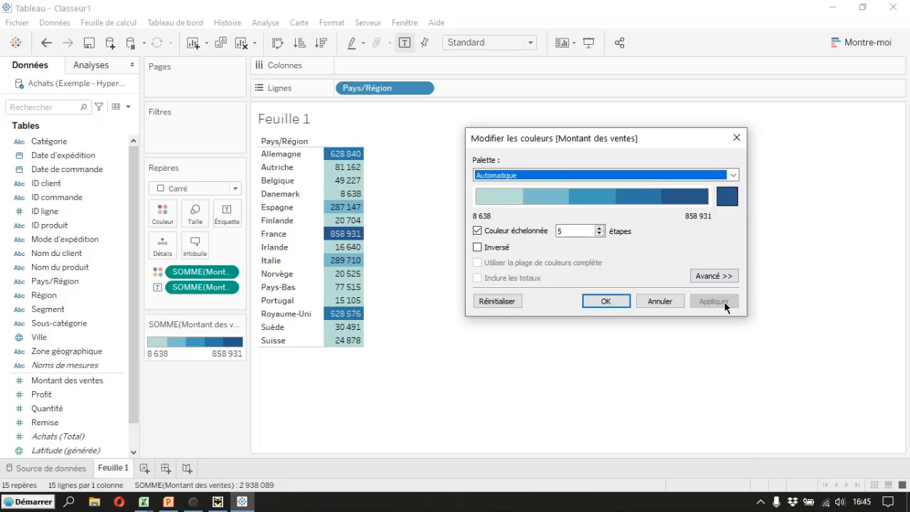
Step: Try the stepped colour scale with 2 steps and with 10 steps, applying each to the table
double_click(571, 231)
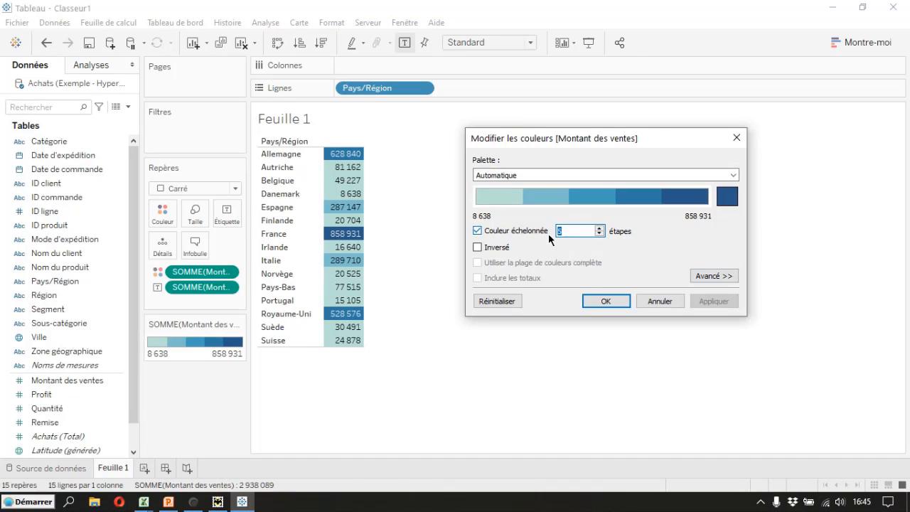
type("2")
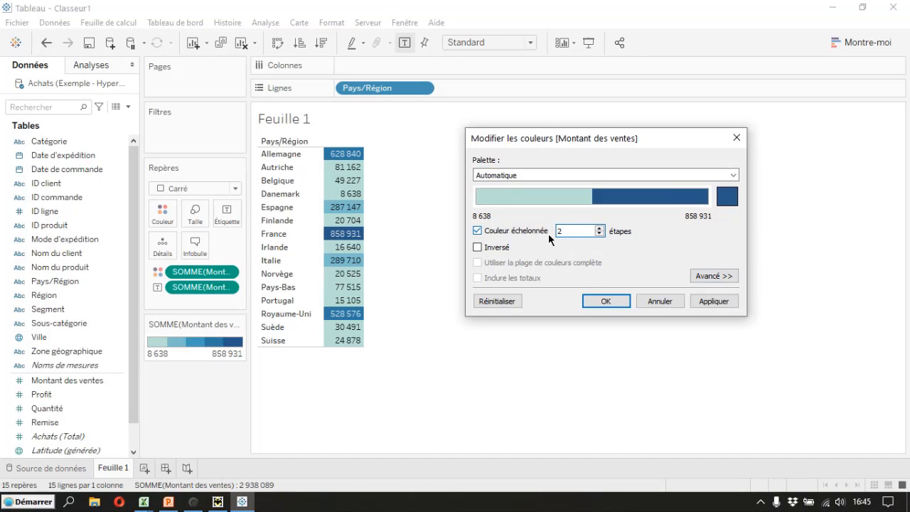
left_click(716, 301)
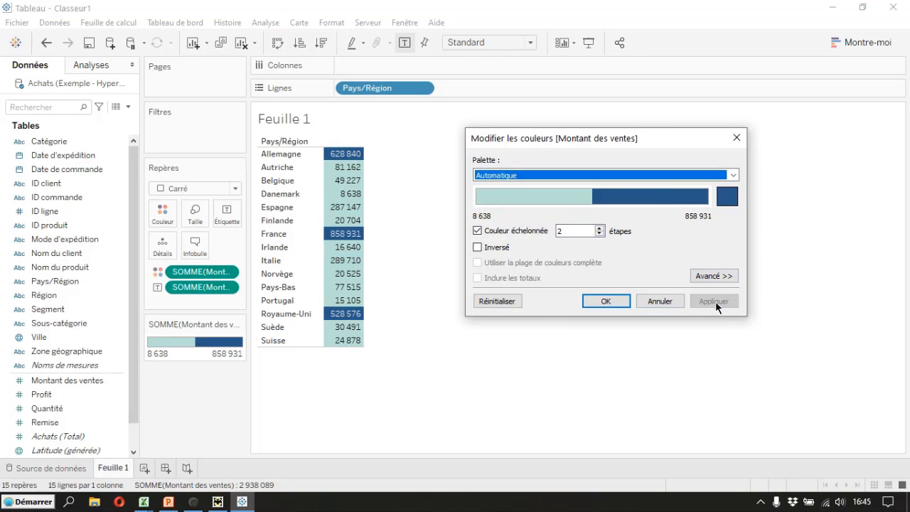
double_click(560, 231)
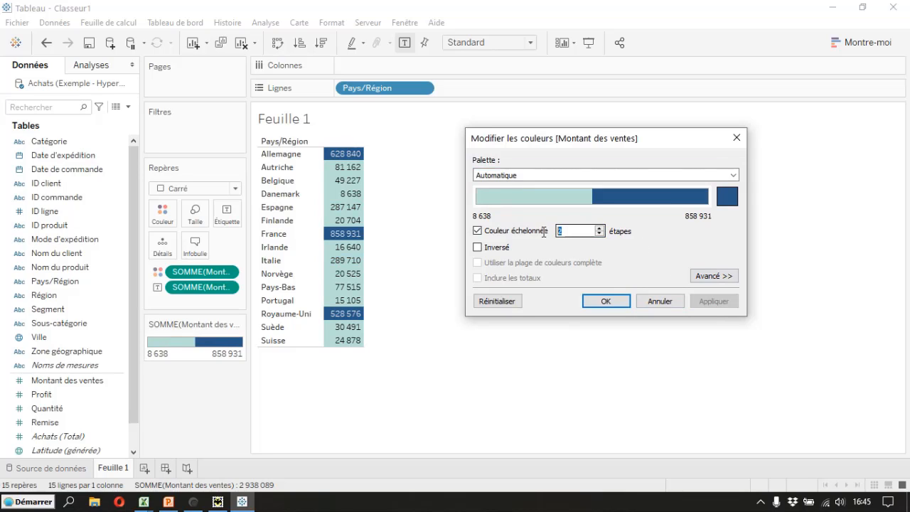
type("10")
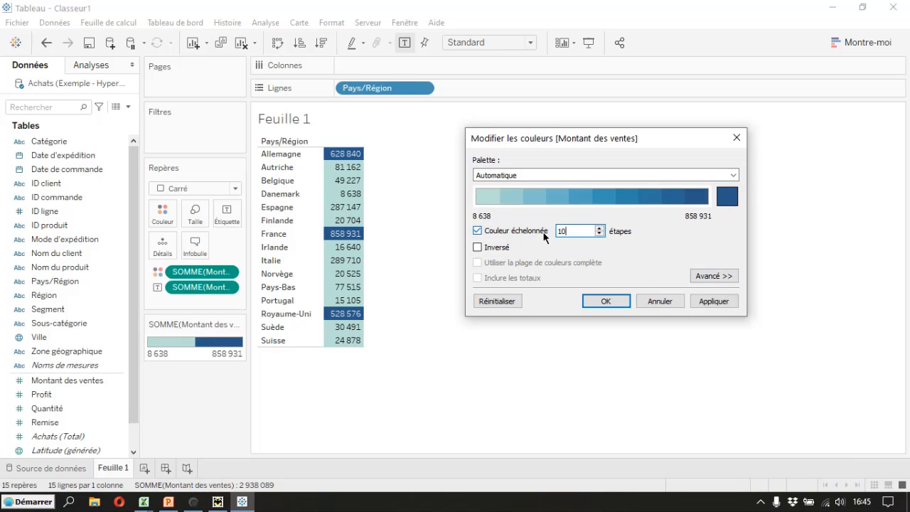
left_click(721, 303)
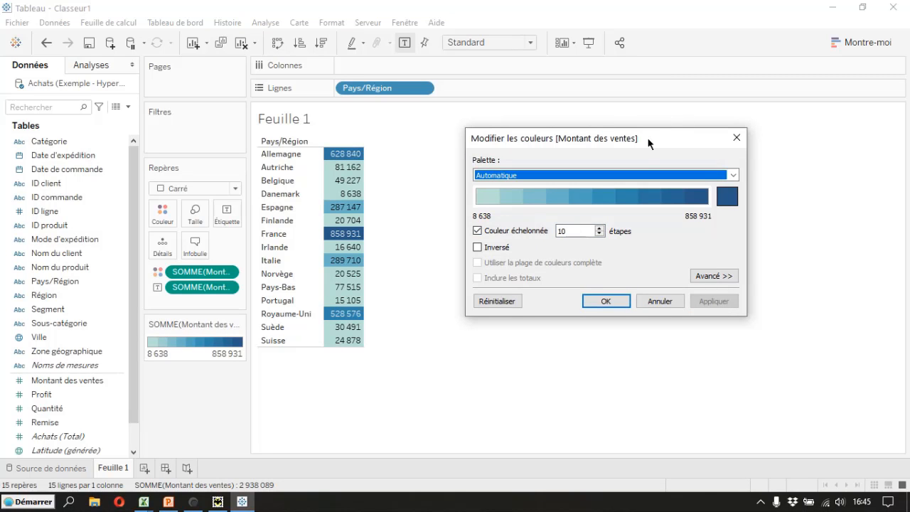
Step: Turn off the stepped colour option for Montant des ventes and apply the continuous gradient to the table
left_click_drag(648, 144, 650, 126)
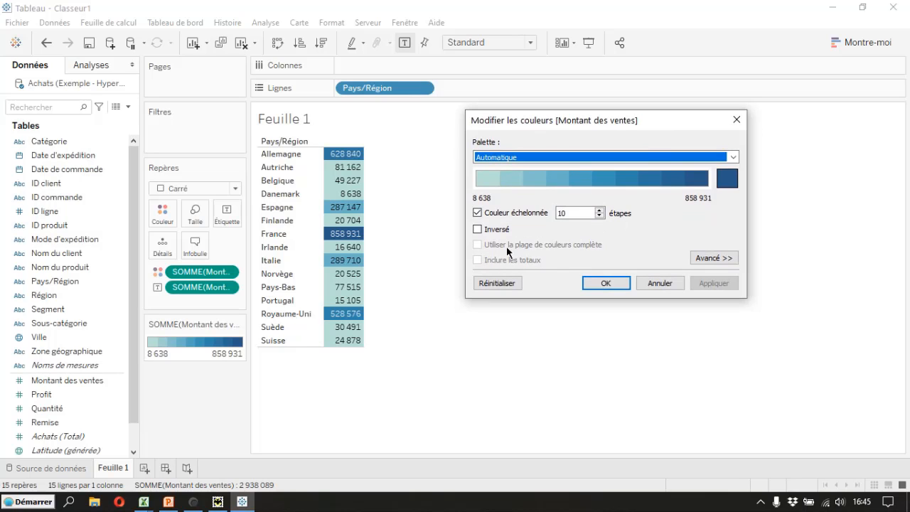
left_click(478, 213)
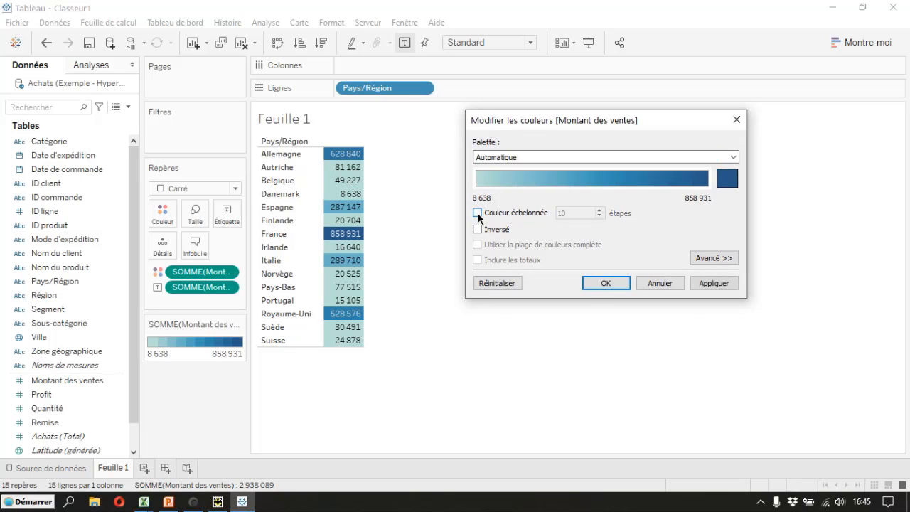
left_click(718, 291)
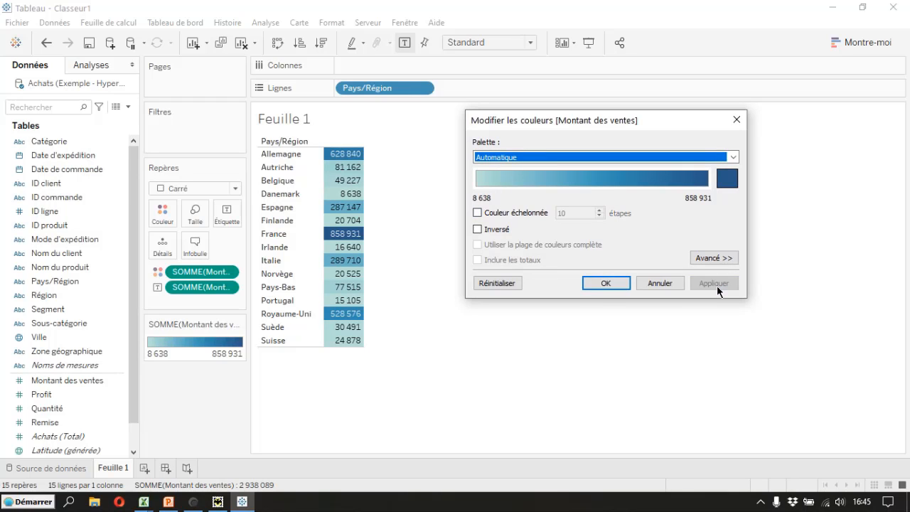
Step: Try the Rouge palette and the Bleu clair palette on Montant des ventes, applying each to the table
left_click(733, 158)
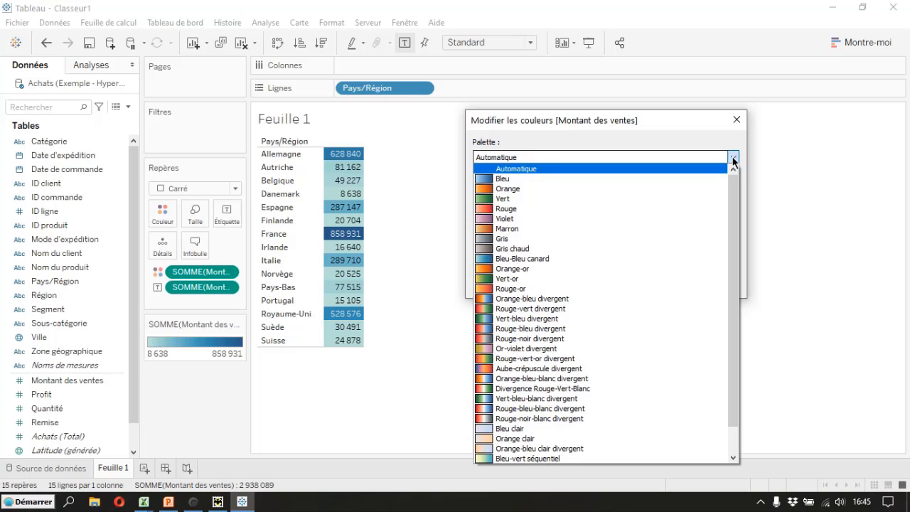
left_click(611, 209)
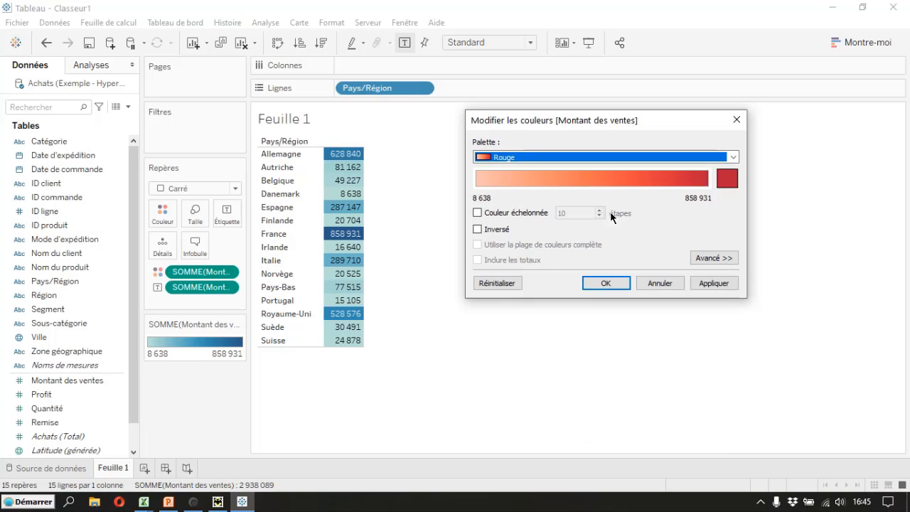
left_click(723, 287)
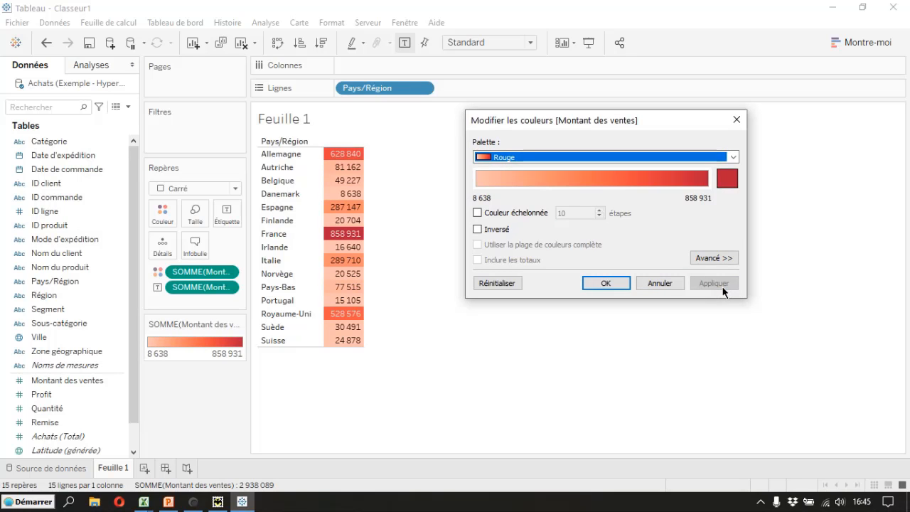
left_click(735, 156)
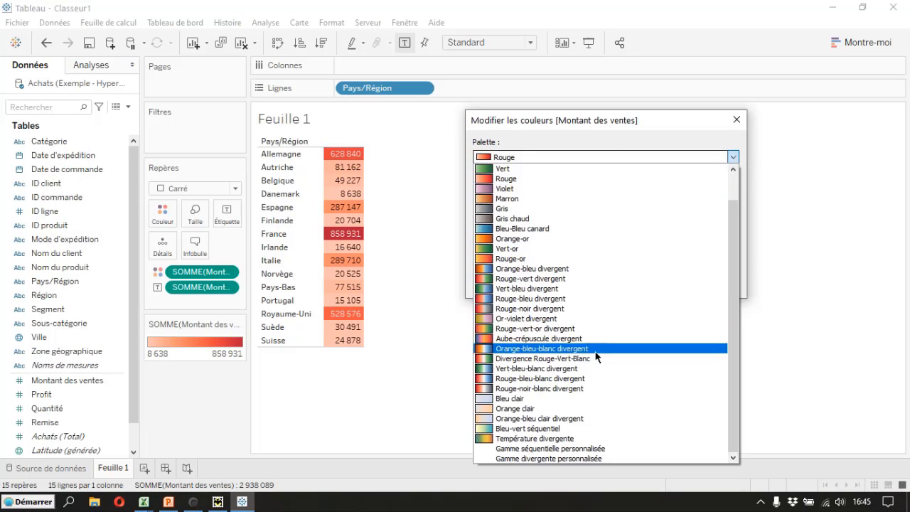
left_click(594, 399)
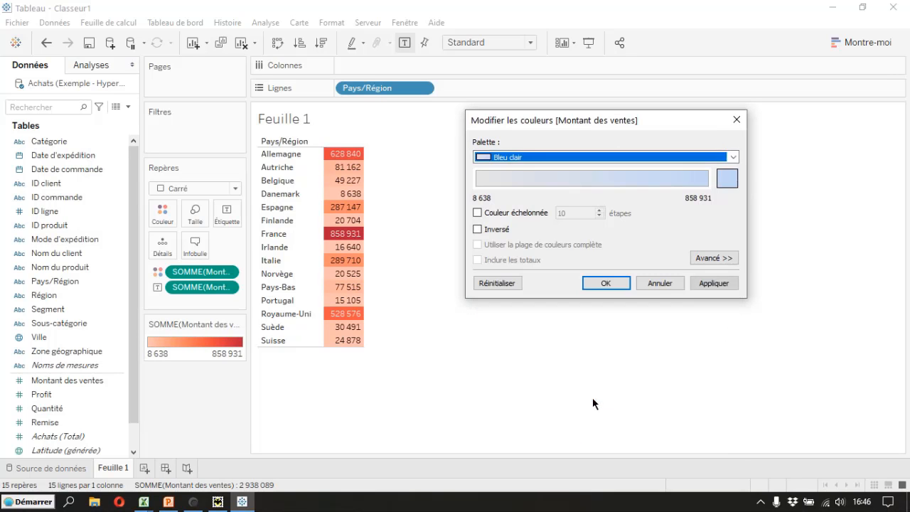
left_click(724, 283)
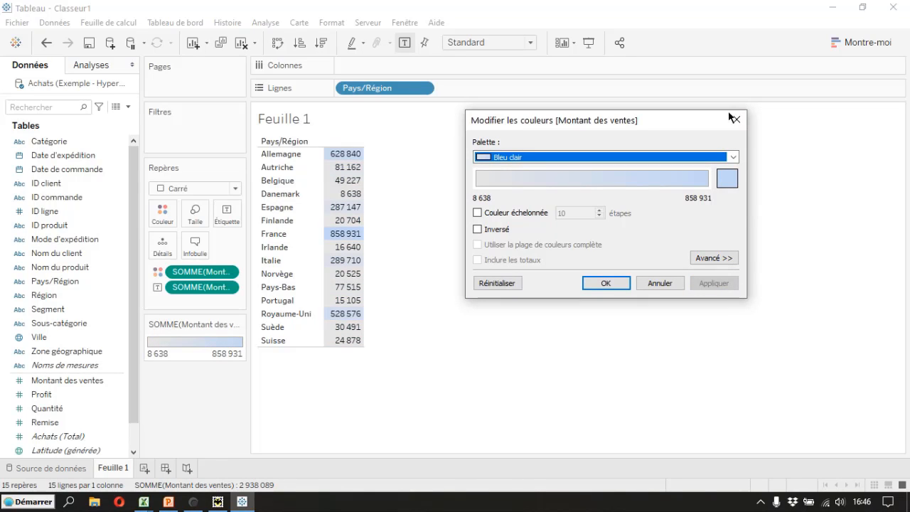
Step: Show the advanced colour options and enable custom Début and Fin values for the colour range
left_click_drag(581, 122, 589, 108)
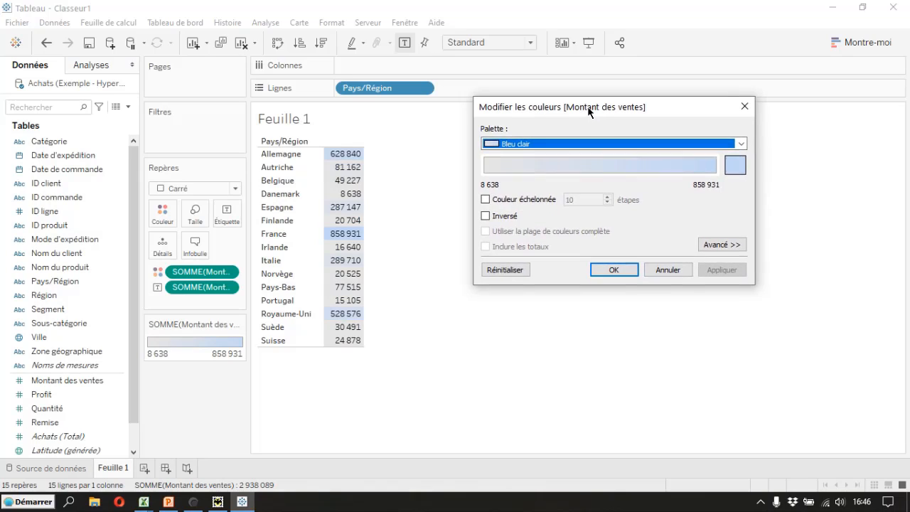
left_click(723, 245)
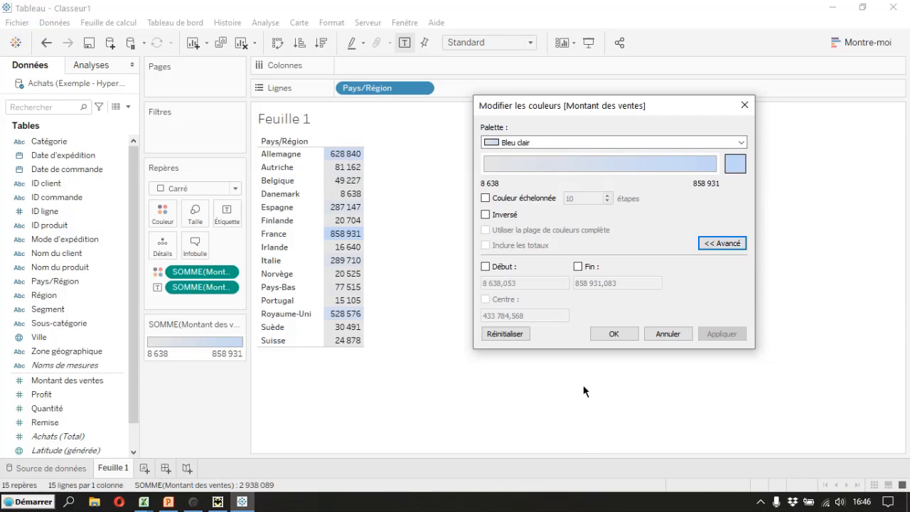
left_click(485, 266)
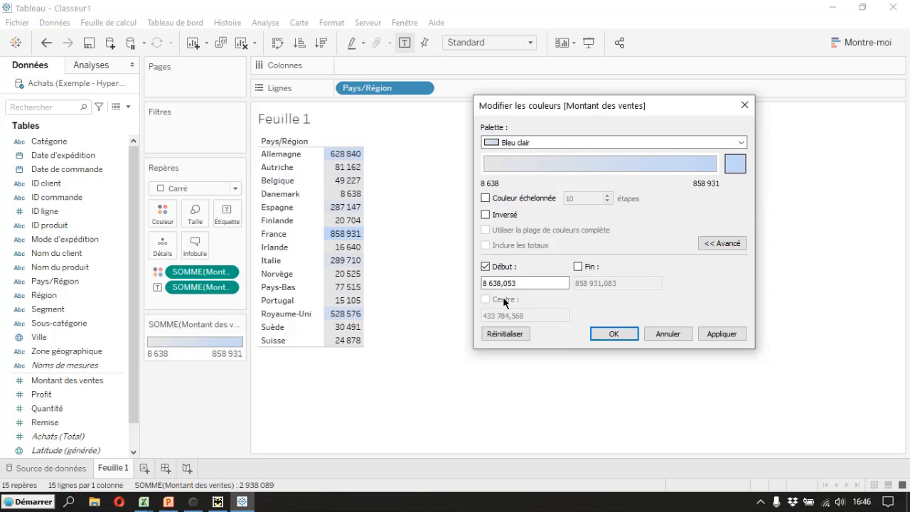
left_click(579, 267)
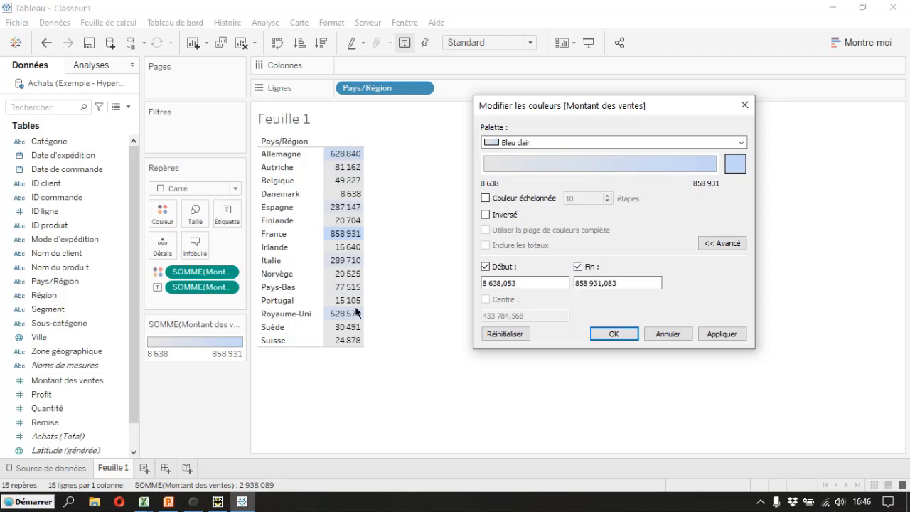
Step: Change the Montant des ventes palette to Vert-or and apply it to the table
left_click(741, 143)
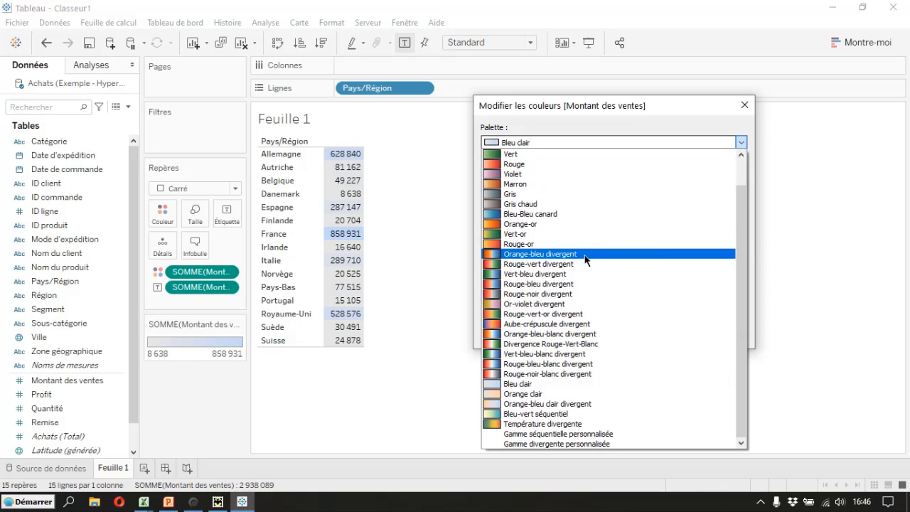
left_click(525, 235)
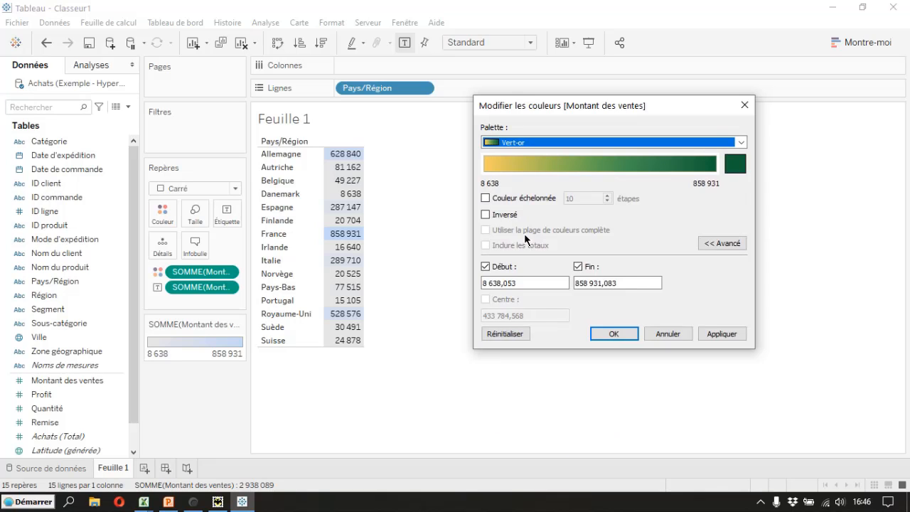
left_click(728, 334)
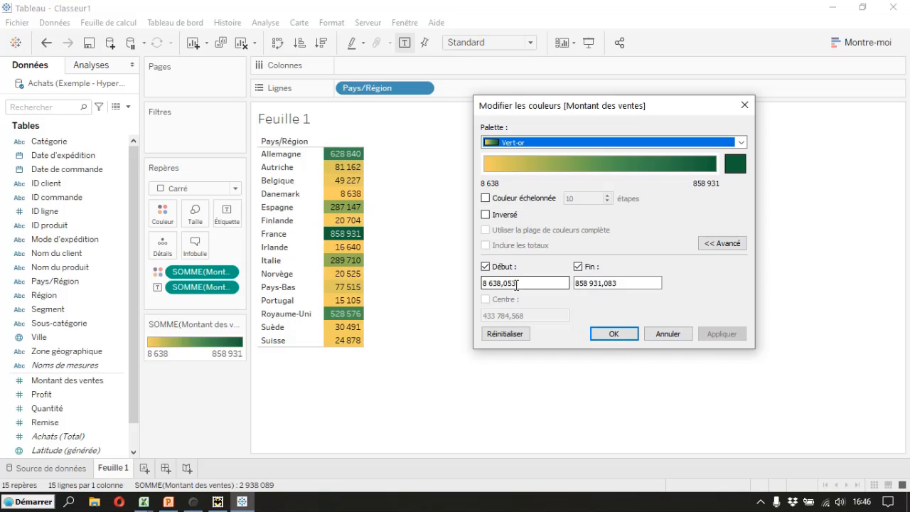
Step: Set the colour range to start at 15 000 and end at 250 000, and apply it
left_click_drag(525, 284, 478, 284)
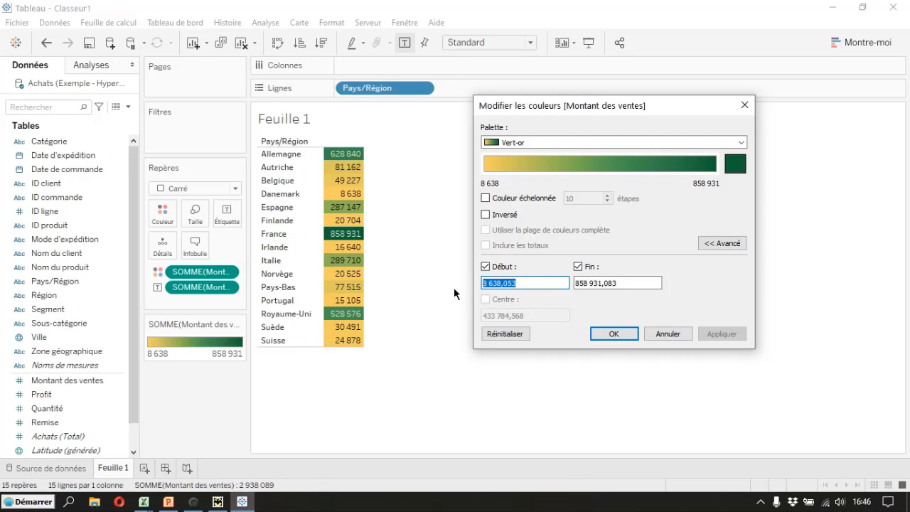
type("15000")
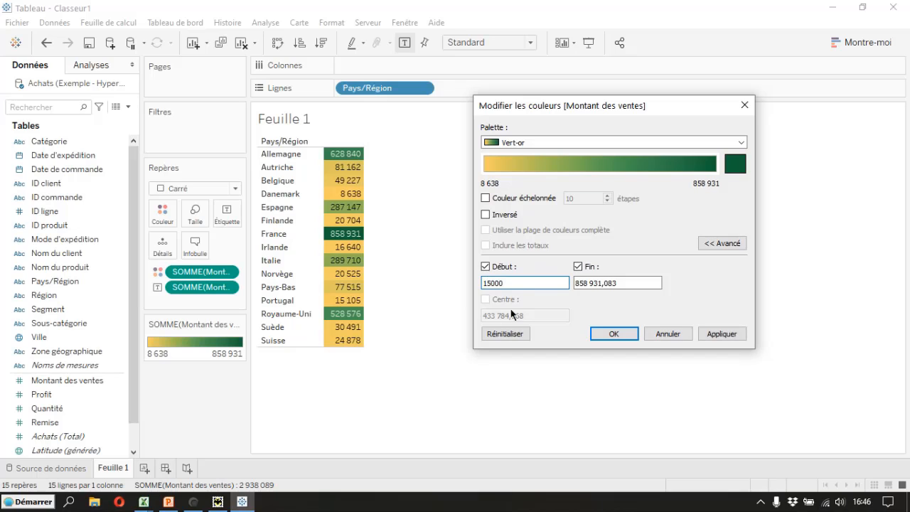
left_click_drag(576, 283, 662, 283)
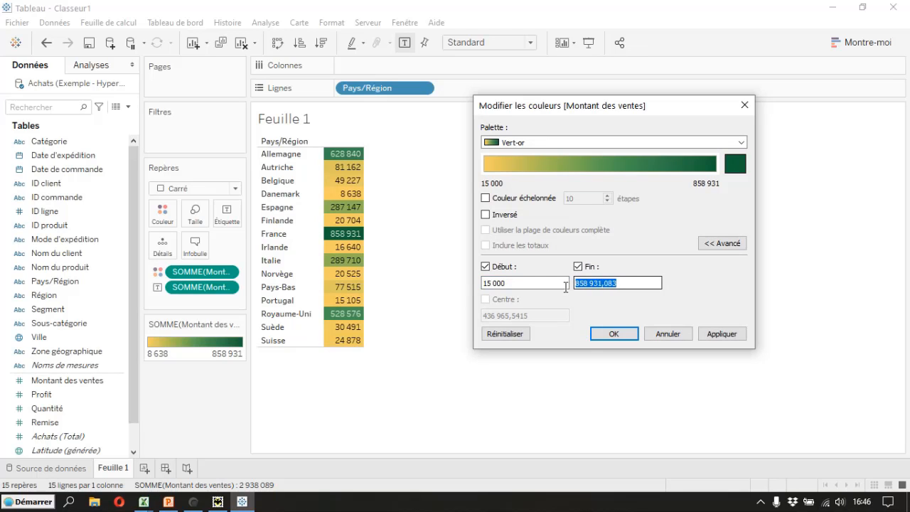
type("250000")
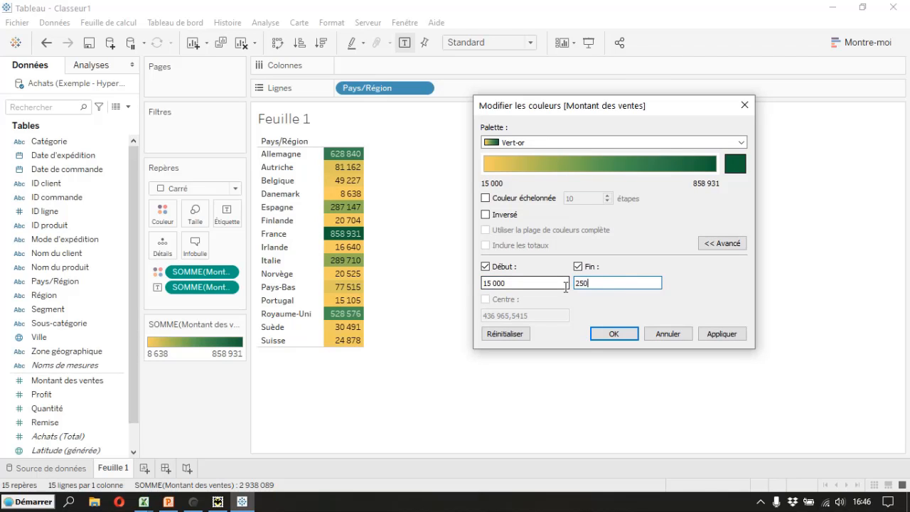
left_click(728, 335)
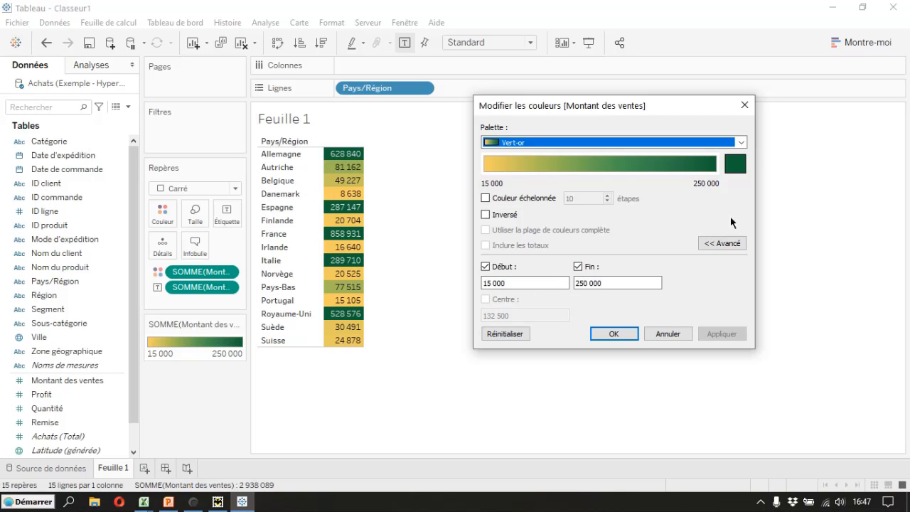
Step: Choose the Orange-bleu divergent palette, disable the custom Début and Fin values, and apply the colours
left_click(742, 142)
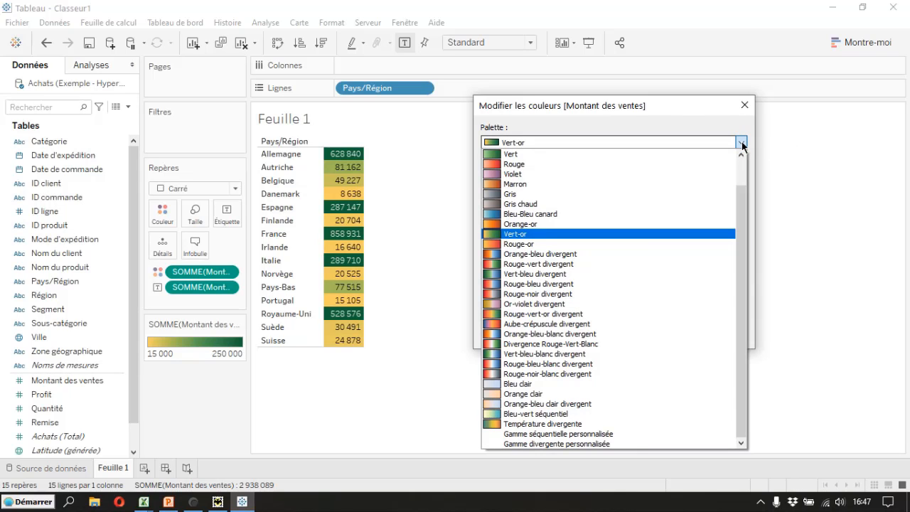
left_click(650, 254)
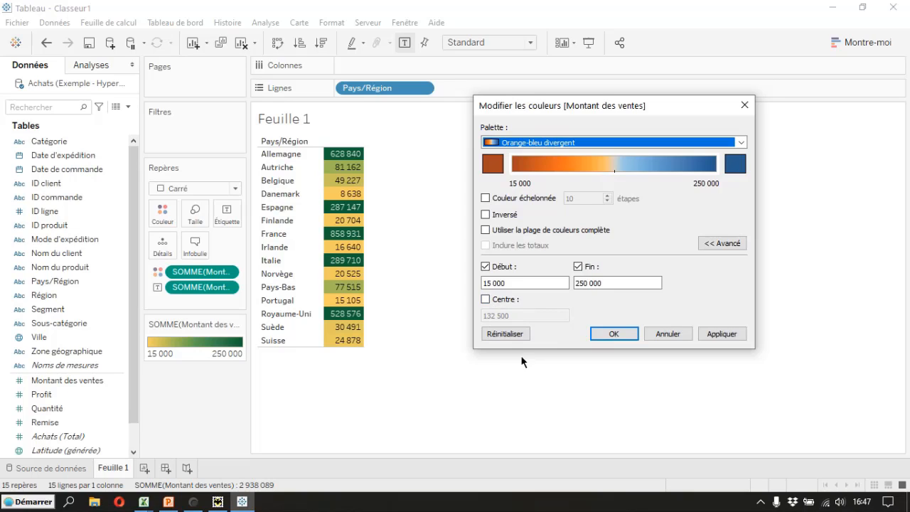
left_click(486, 266)
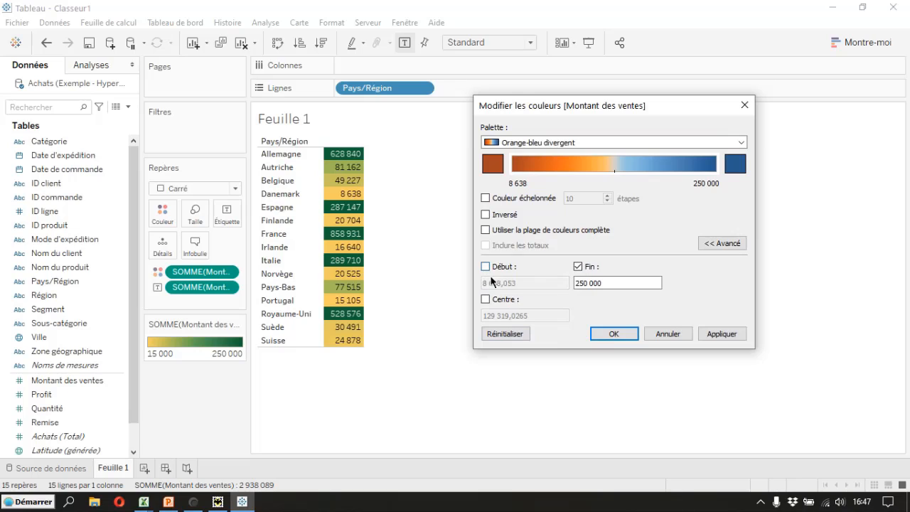
left_click(578, 266)
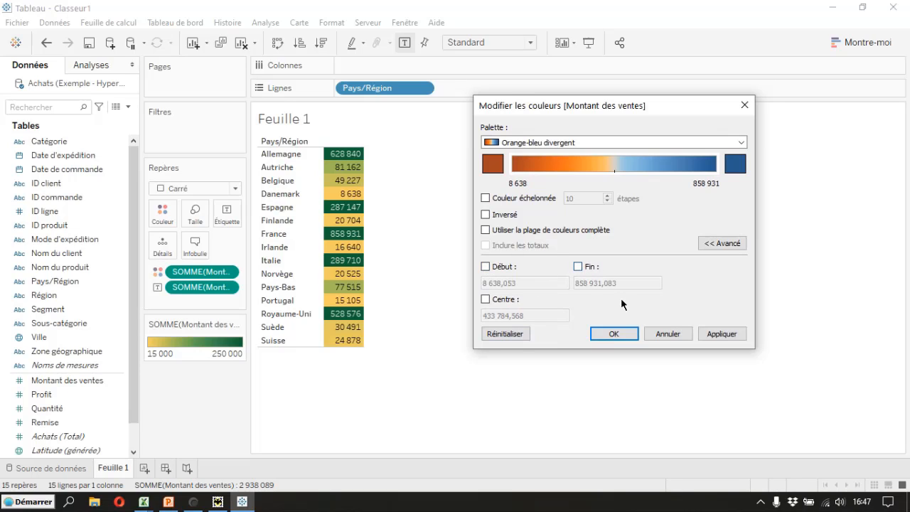
left_click(726, 337)
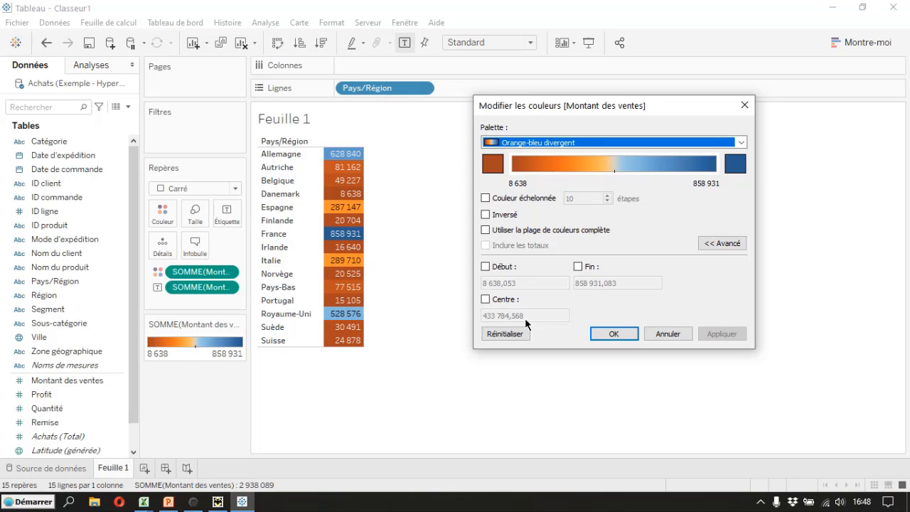
Step: Enable a custom Centre for the diverging palette, set it to 300 000, and apply it
left_click(486, 299)
left_click_drag(535, 316, 463, 319)
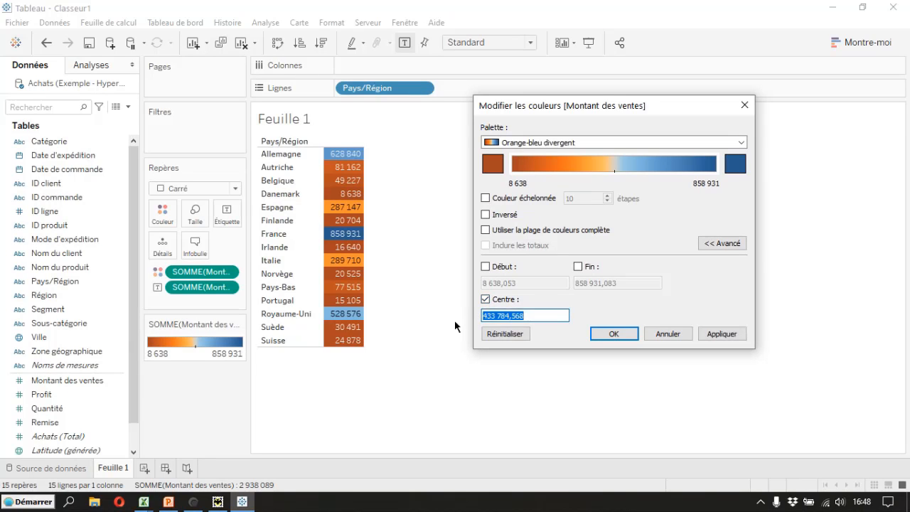
type("300000")
left_click(721, 333)
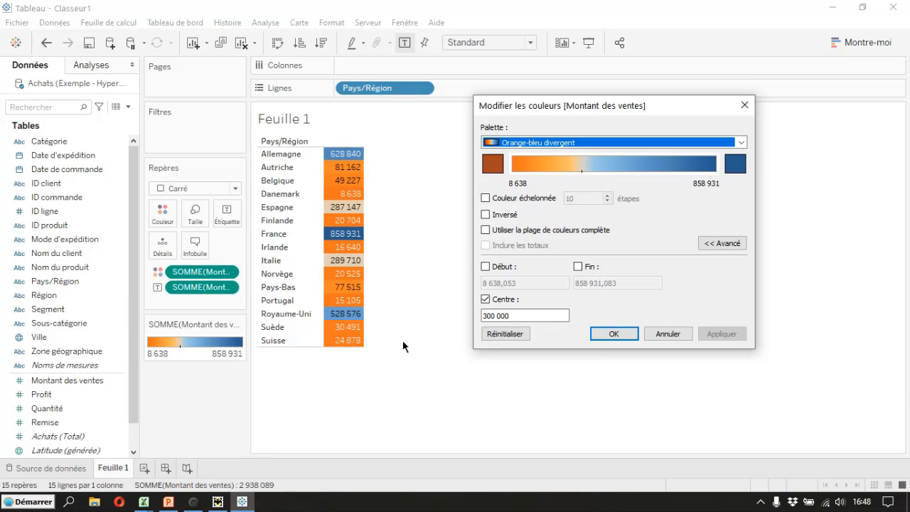
Step: Turn on stepped colour with 2 steps for the diverging palette and apply it to the table
left_click(485, 198)
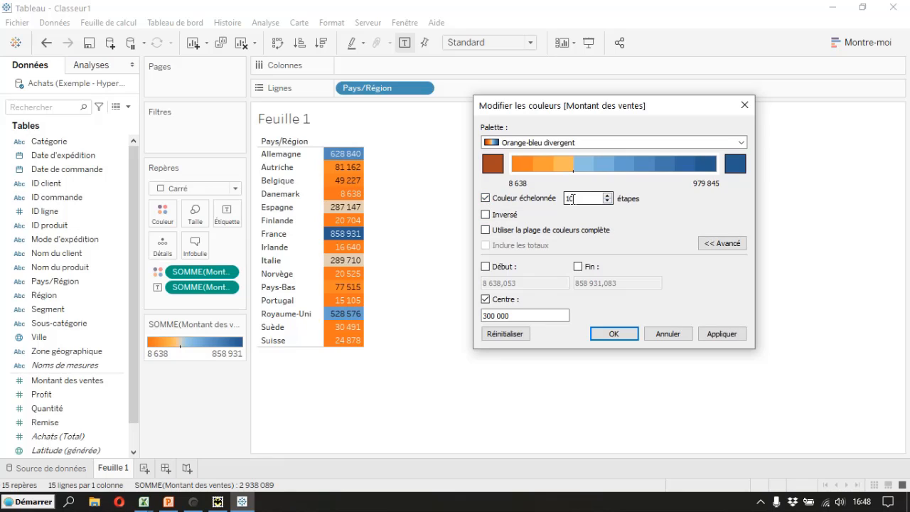
left_click_drag(574, 198, 550, 202)
type("2")
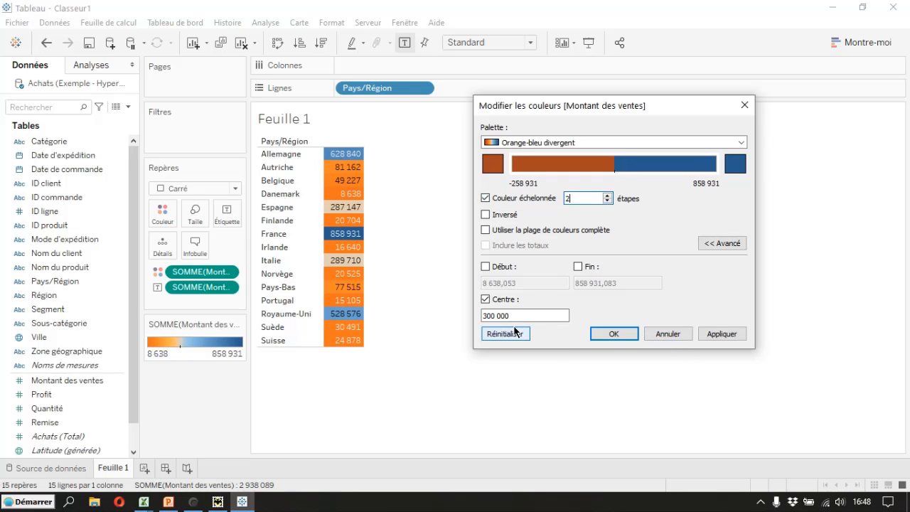
left_click(714, 335)
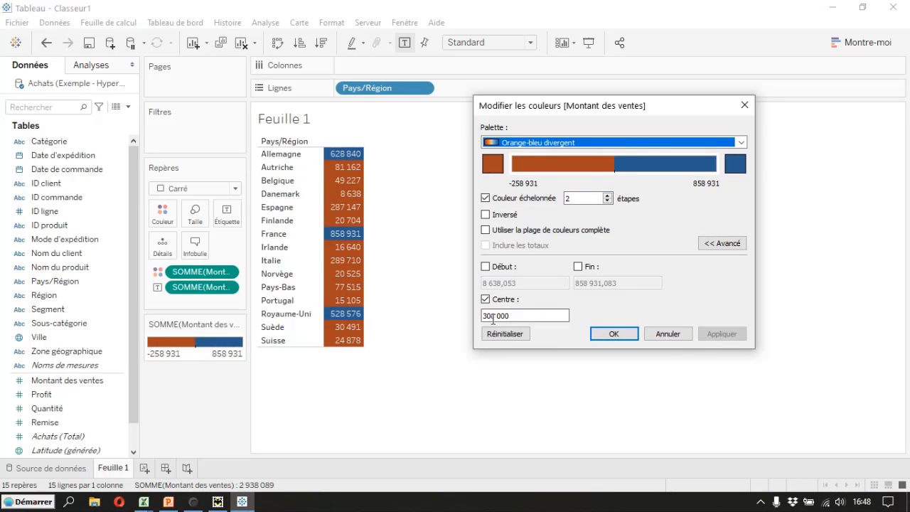
Step: Set the diverging palette's Centre to 21 000, apply it, and accept the colour settings
left_click_drag(510, 316, 462, 318)
type("2")
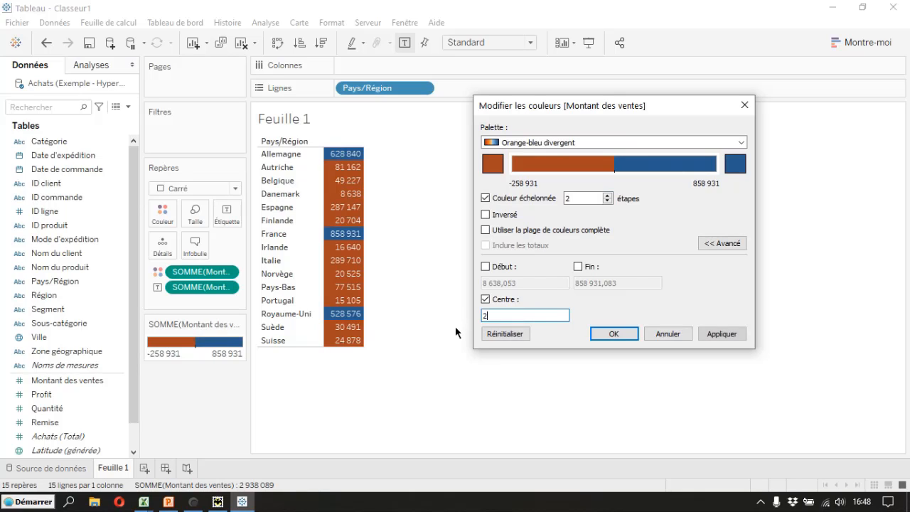
type("1000")
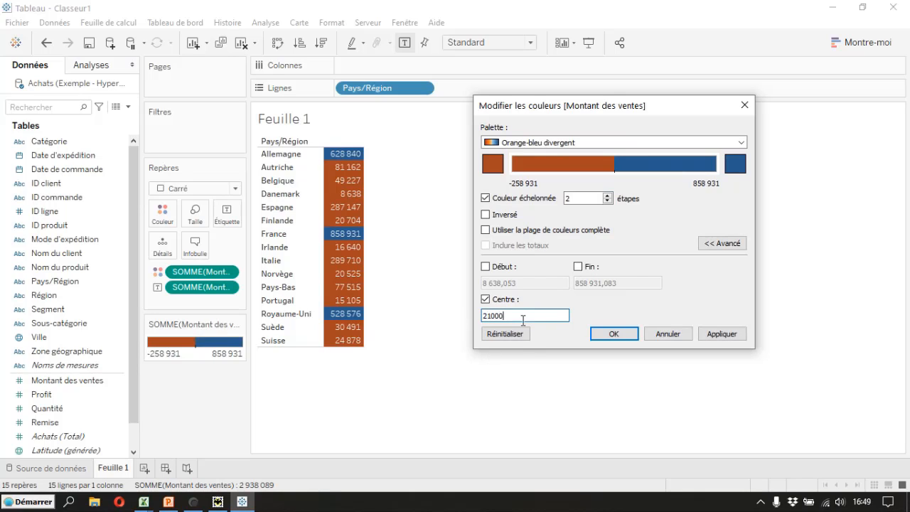
left_click(722, 335)
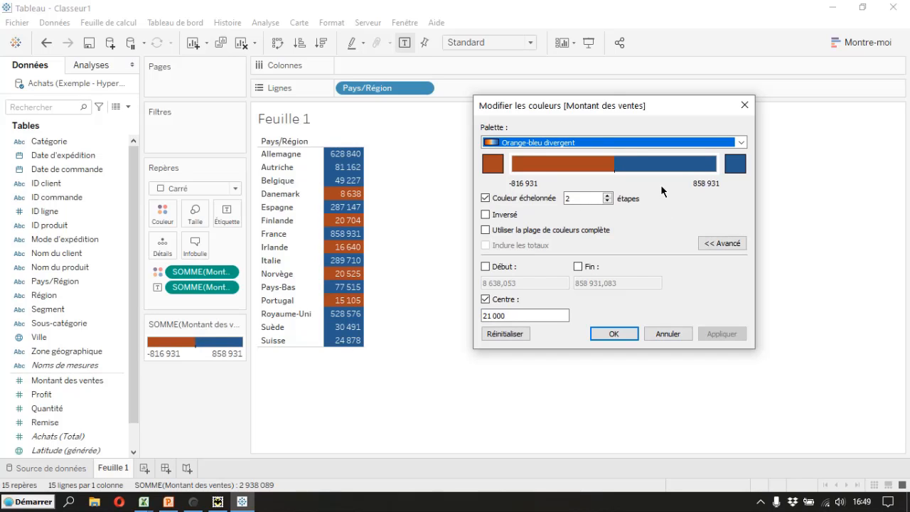
left_click(615, 334)
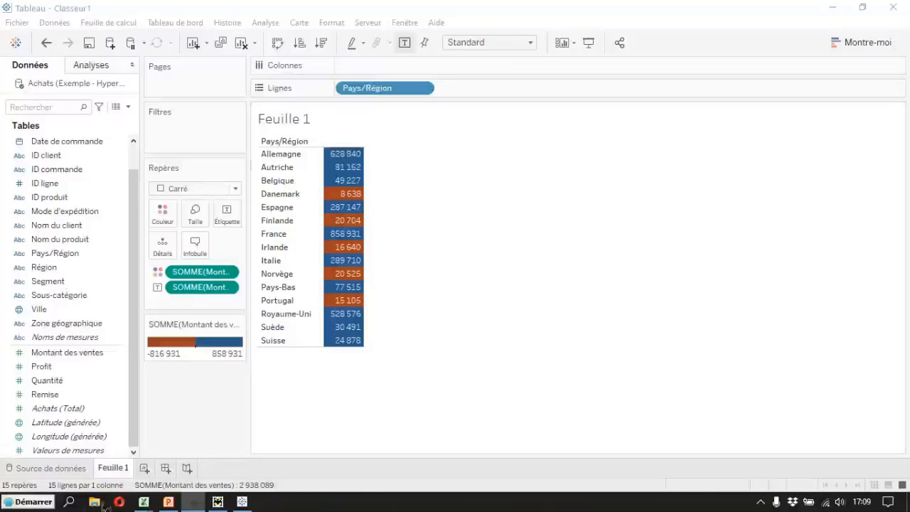
Step: On a new worksheet, build a text table of Montant des ventes and Profit by Sous-catégorie in rows
left_click(141, 470)
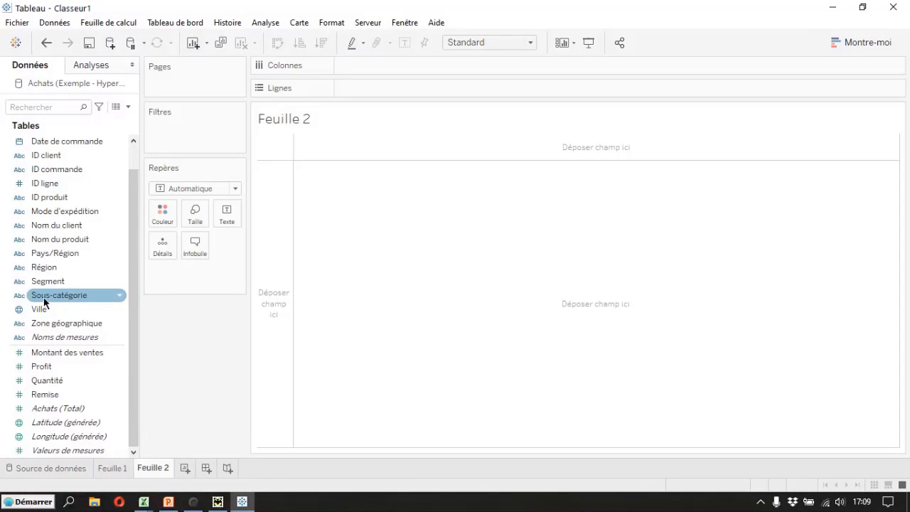
left_click_drag(45, 302, 356, 92)
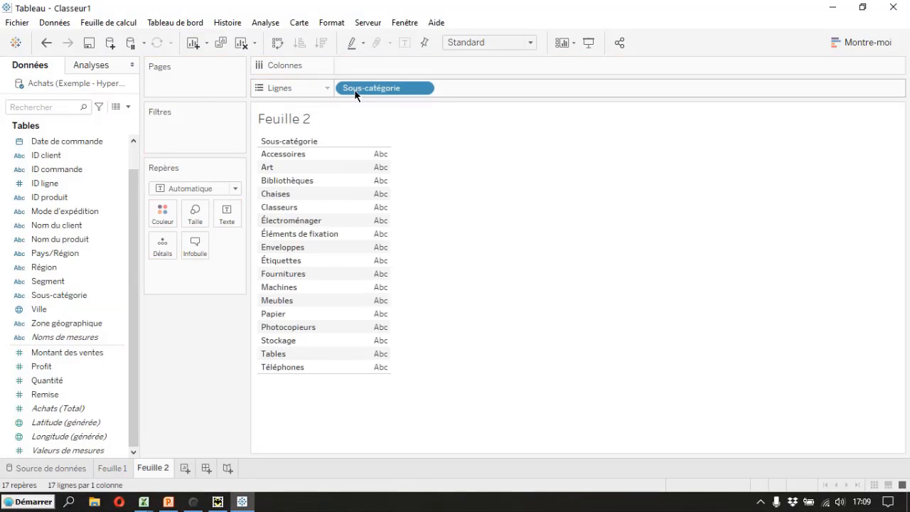
left_click(42, 354)
double_click(46, 366)
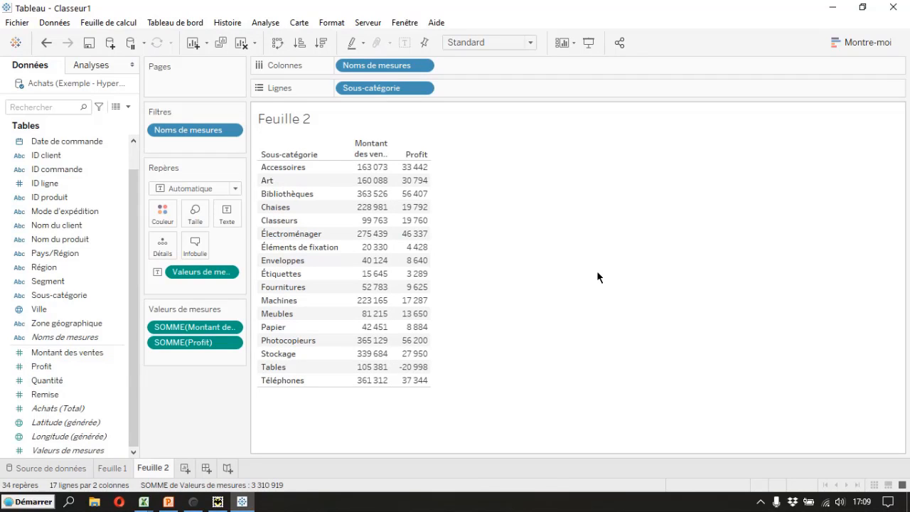
Step: Check the highlight table's requirements among the suggested chart types, and colour the table values by Montant des ventes
left_click(864, 43)
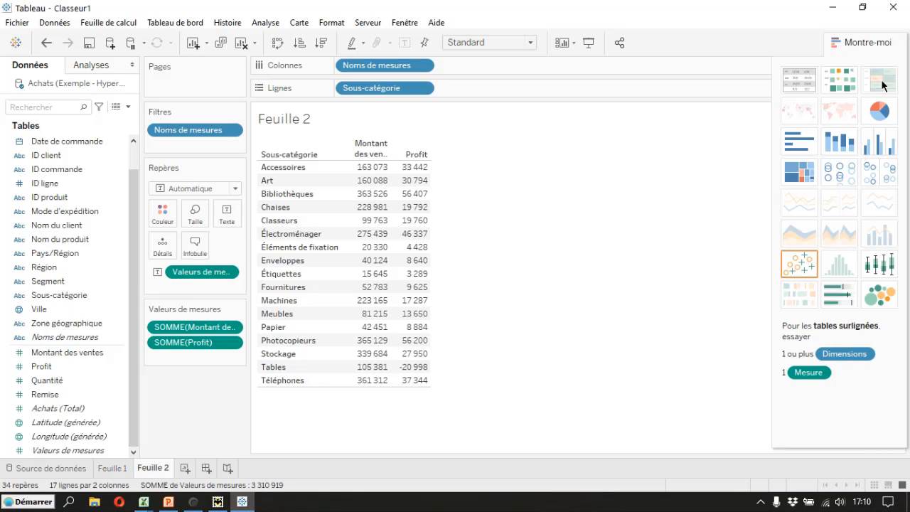
left_click(872, 45)
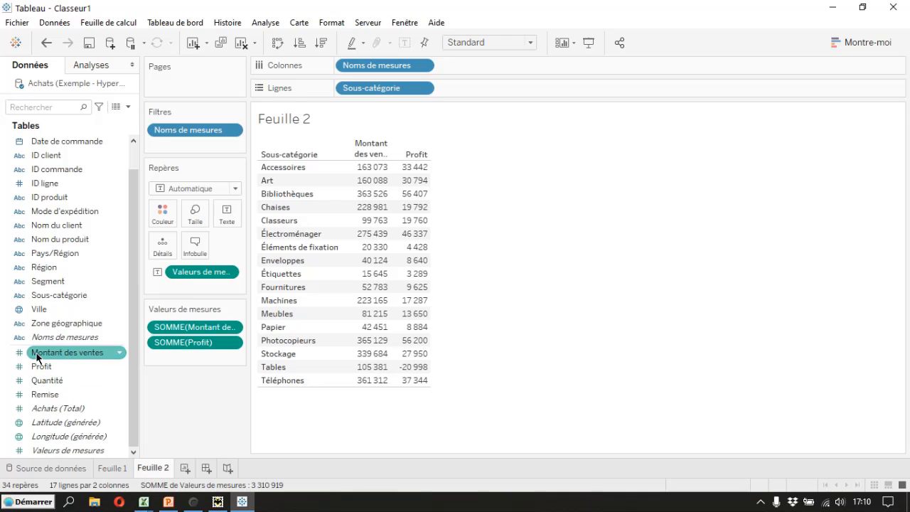
mouse_move(38, 358)
left_mouse_down()
mouse_move(102, 320)
mouse_move(163, 216)
left_mouse_up()
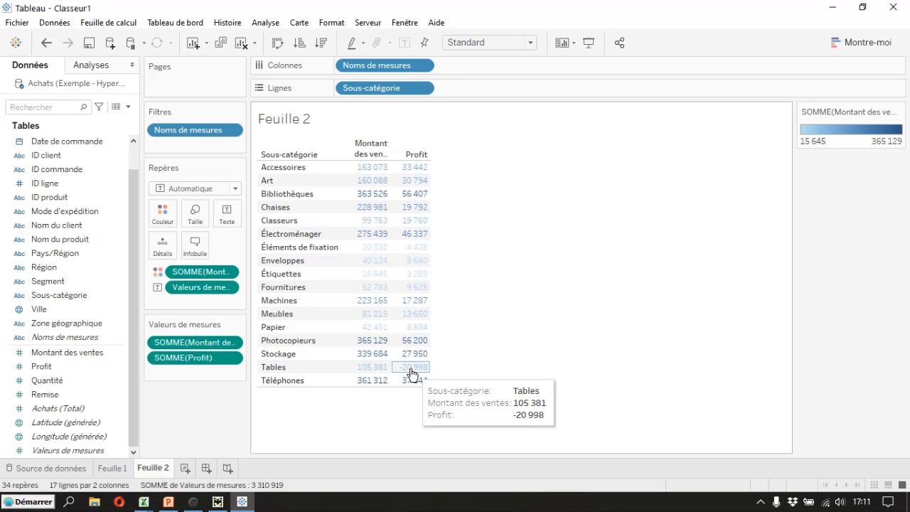
mouse_move(419, 371)
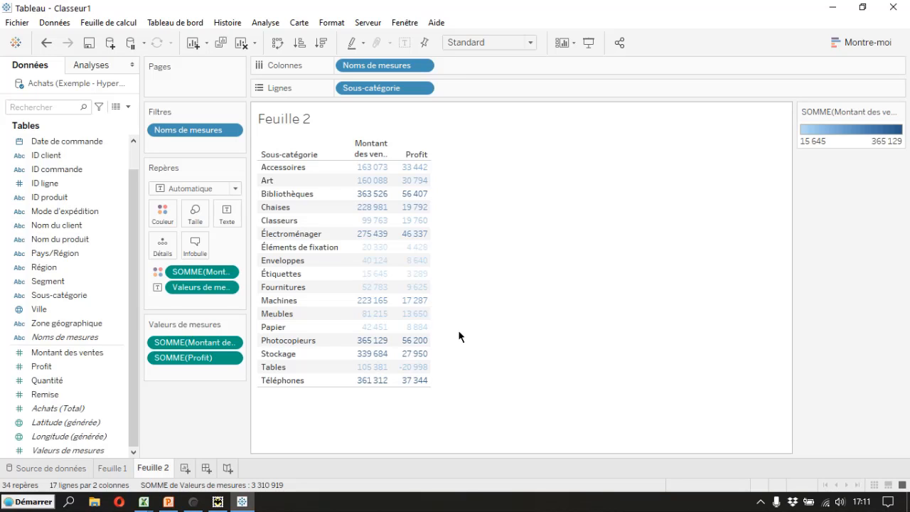
Step: Apply the Rouge palette to the Montant des ventes colours and close the colour settings
left_click(899, 112)
left_click(846, 125)
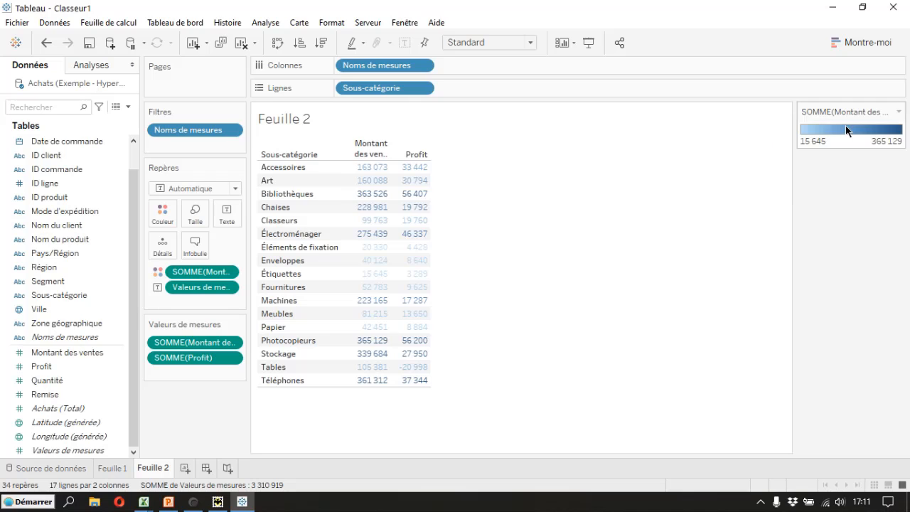
left_click_drag(453, 163, 586, 183)
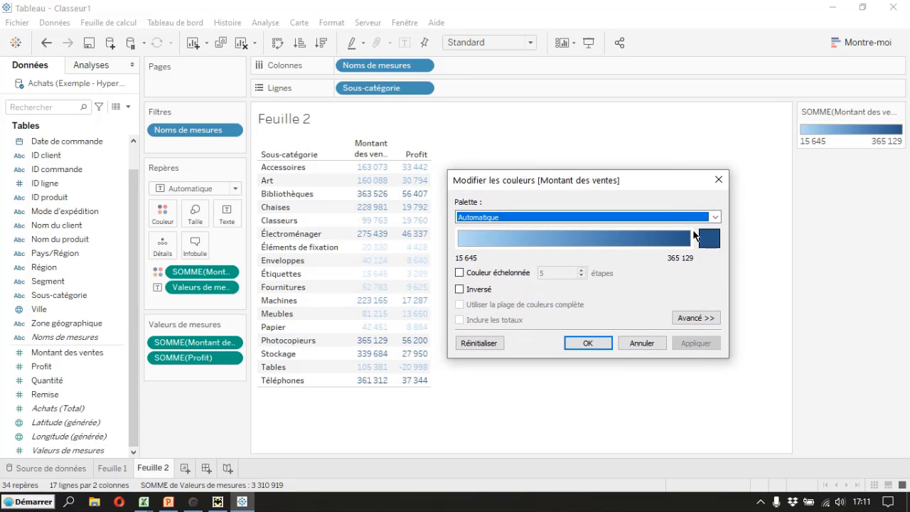
left_click(716, 215)
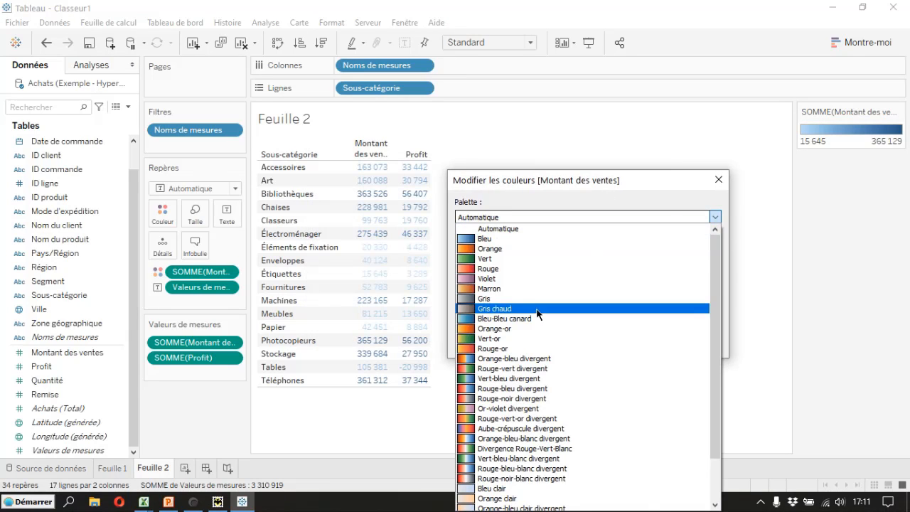
left_click(509, 267)
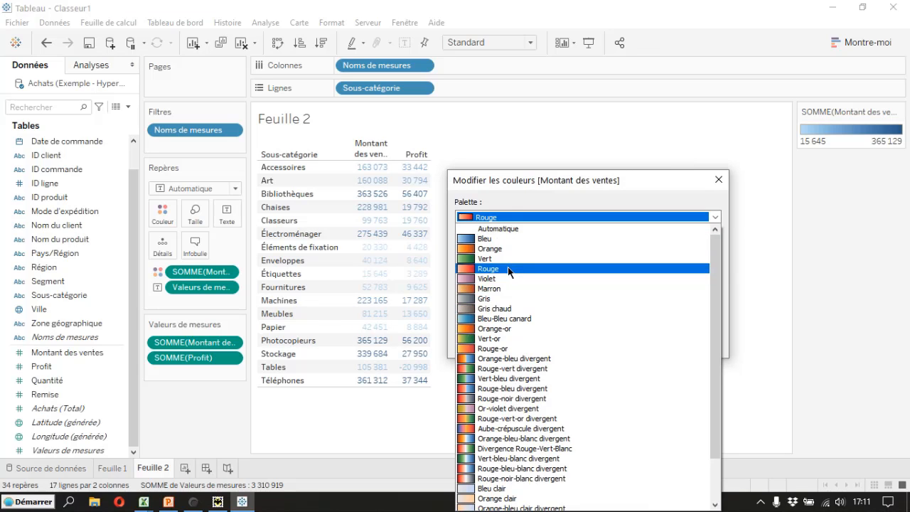
left_click(702, 342)
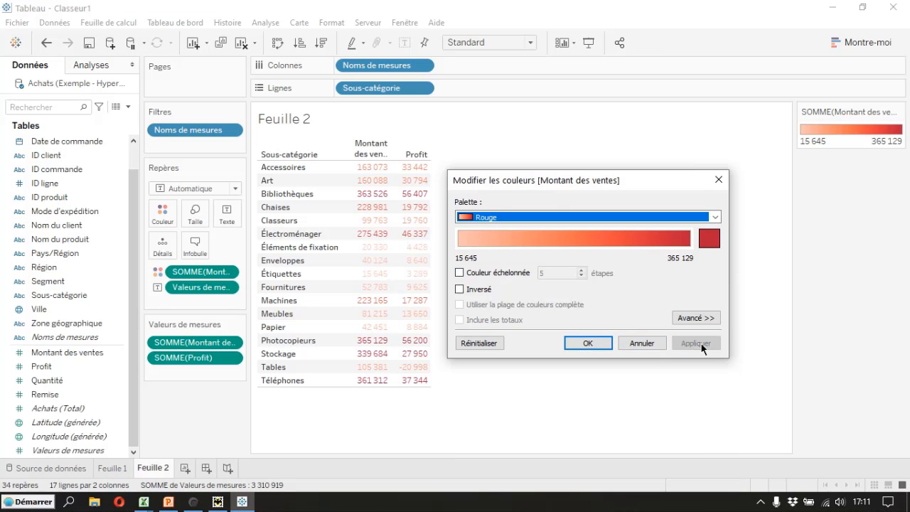
left_click_drag(537, 185, 591, 137)
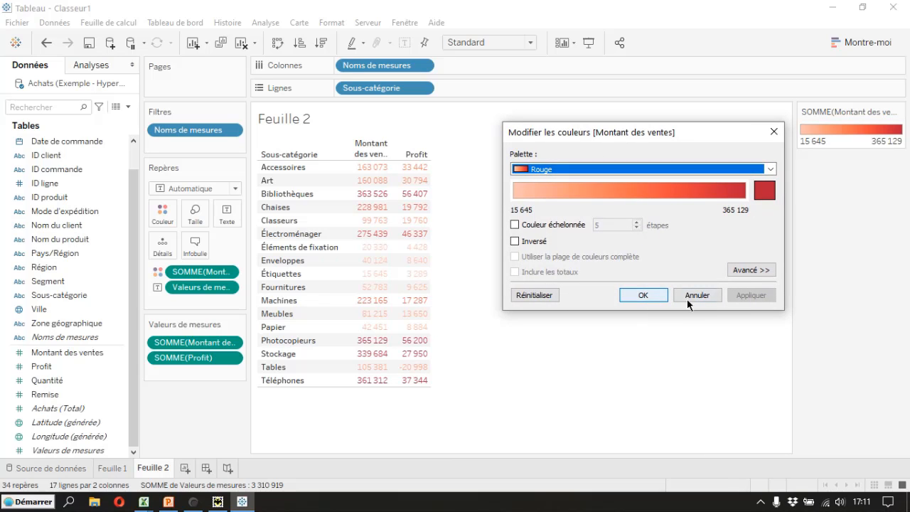
left_click(695, 296)
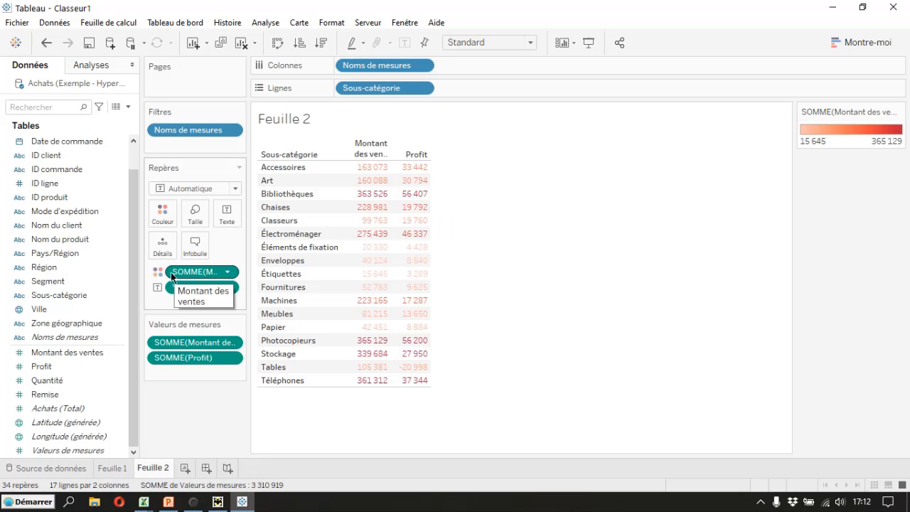
Step: Replace Montant des ventes with Valeurs de mesures as the colour field of the table
left_click_drag(169, 273, 46, 380)
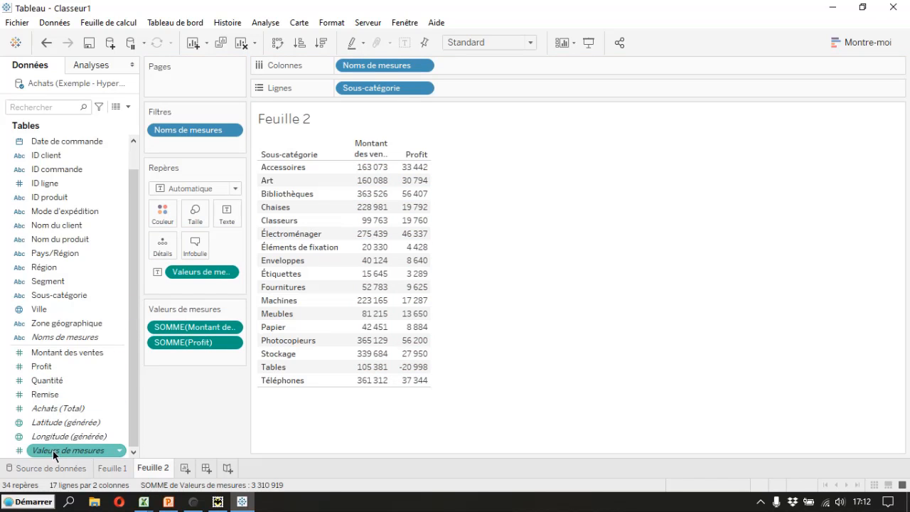
left_click_drag(42, 451, 163, 215)
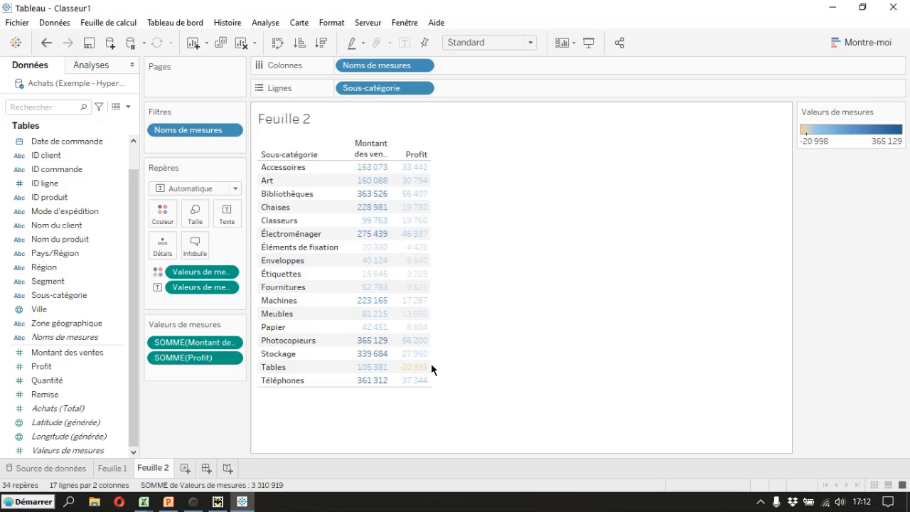
Step: Try the Or-violet divergent palette for the Valeurs de mesures colours
left_click(899, 115)
left_click(849, 126)
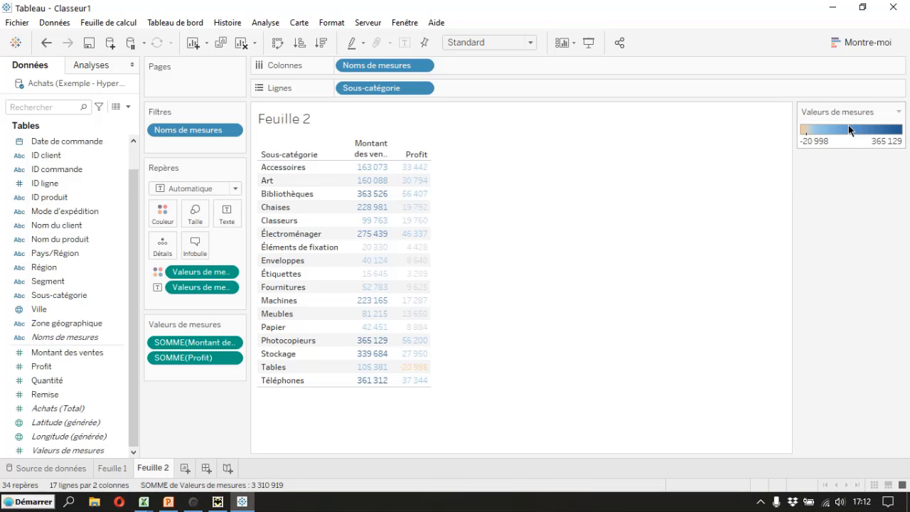
left_click_drag(466, 161, 635, 160)
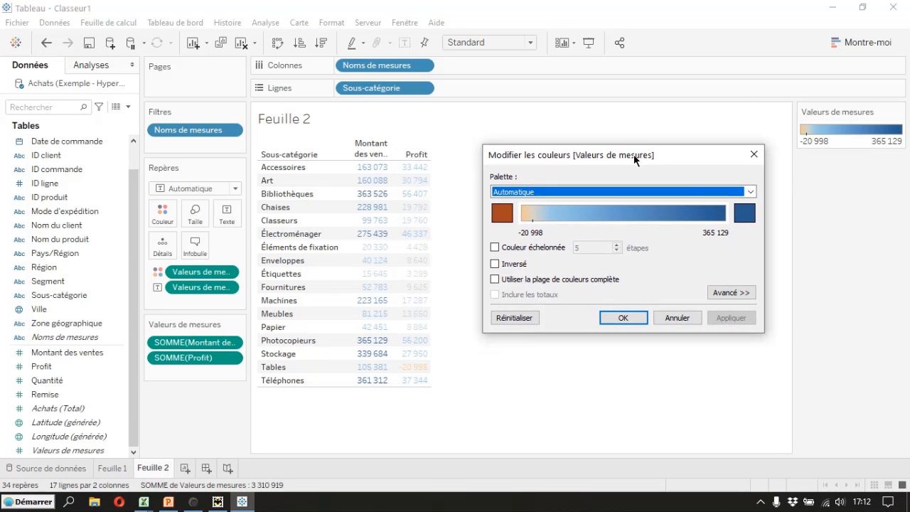
left_click(751, 192)
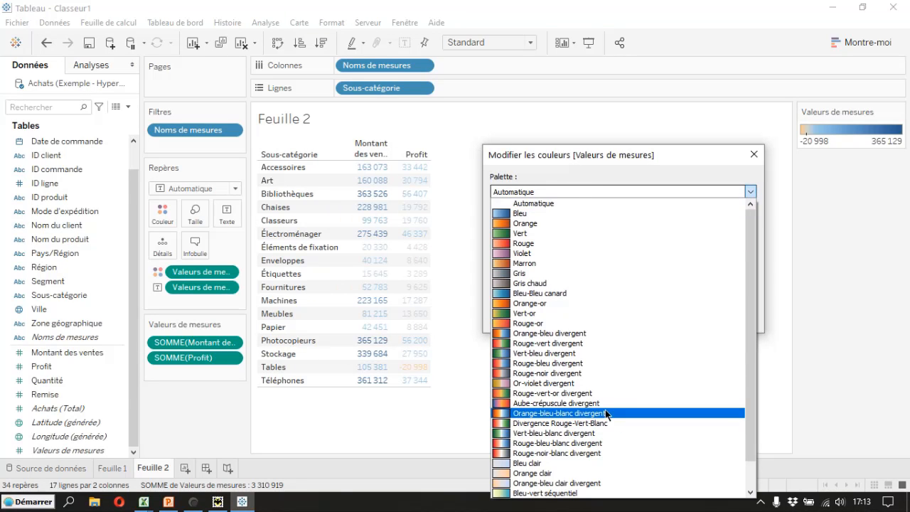
left_click(595, 388)
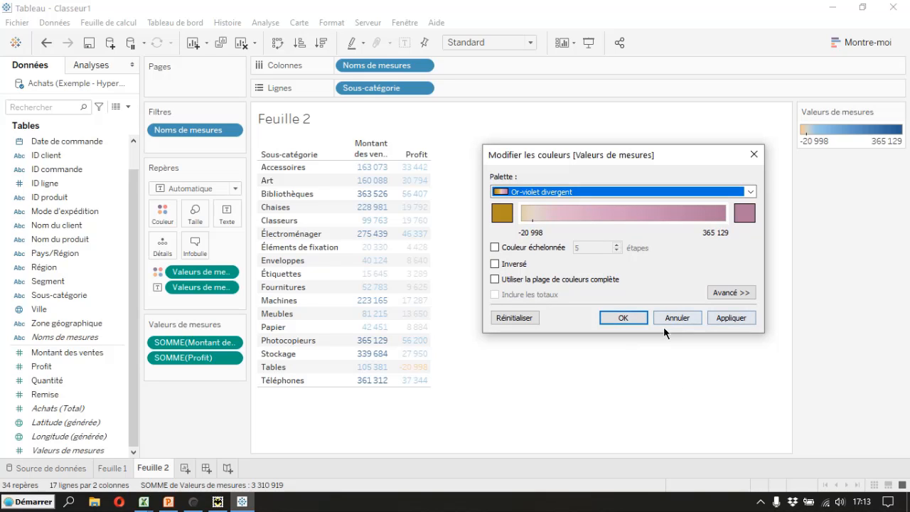
left_click(638, 322)
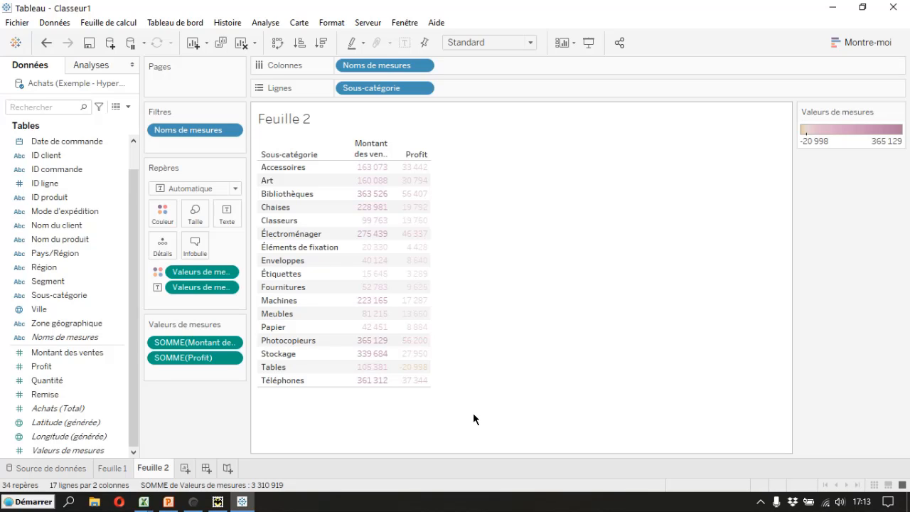
Step: Undo the Or-violet divergent palette change on Valeurs de mesures
left_click(899, 116)
left_click(639, 225)
left_click(45, 45)
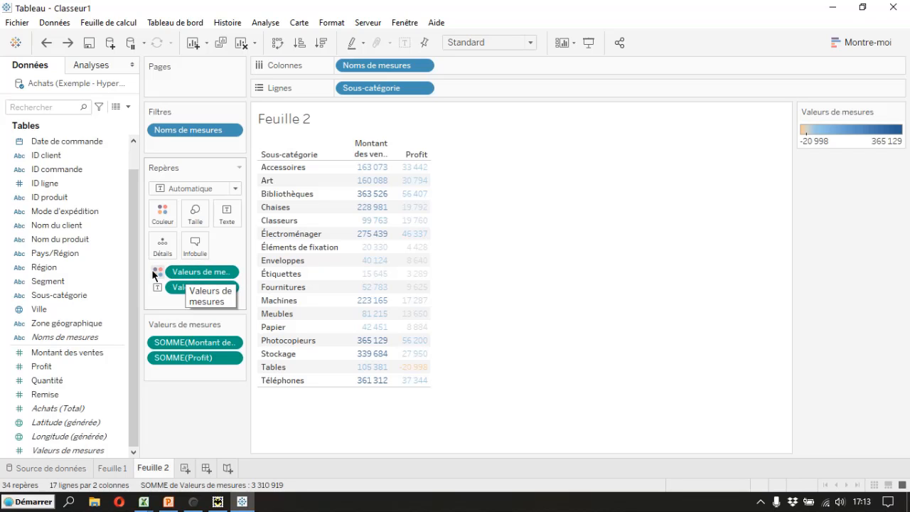
Step: Use separate colour legends for the measures in Valeurs de mesures
left_click(229, 273)
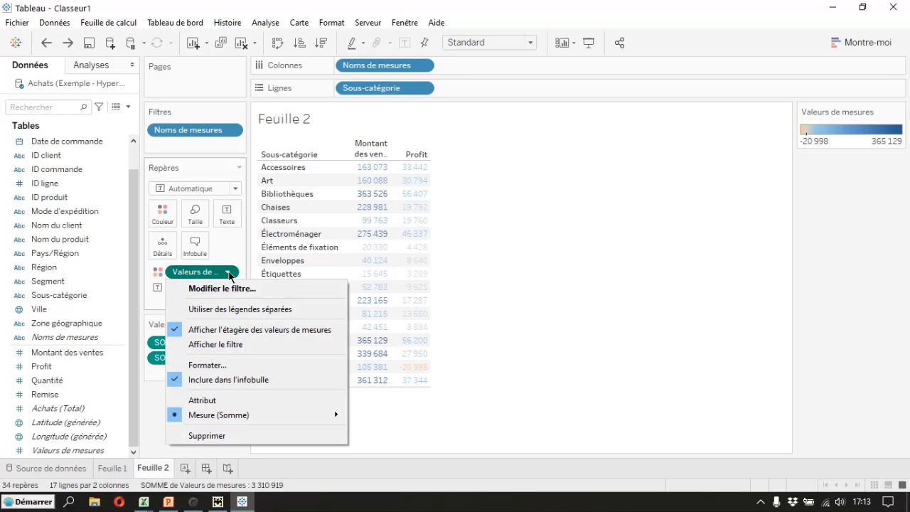
left_click(239, 310)
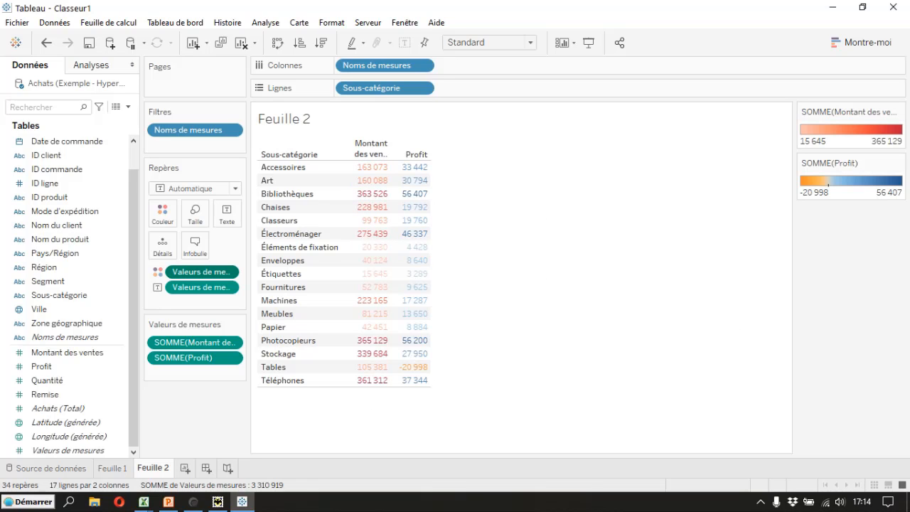
Step: Examine the colour settings of the separate Montant des ventes and Profit legends, leaving both palettes as they are
left_click(899, 112)
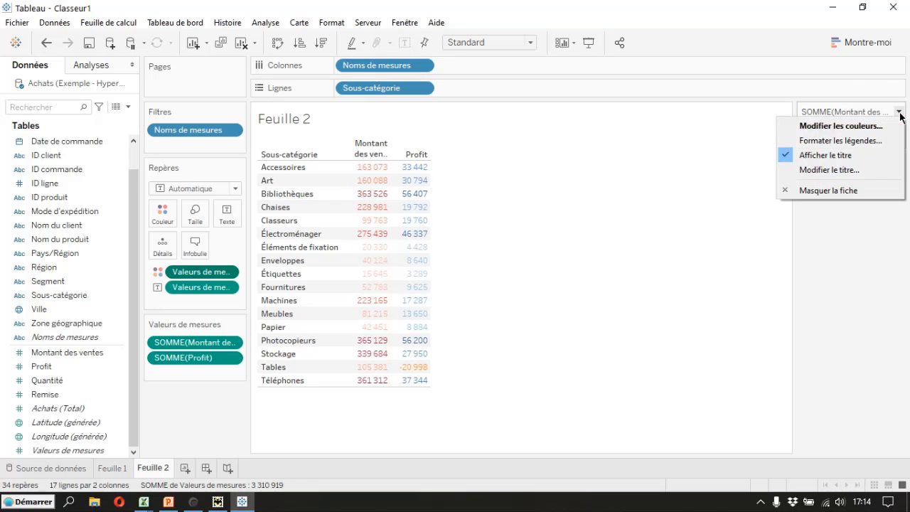
left_click(841, 126)
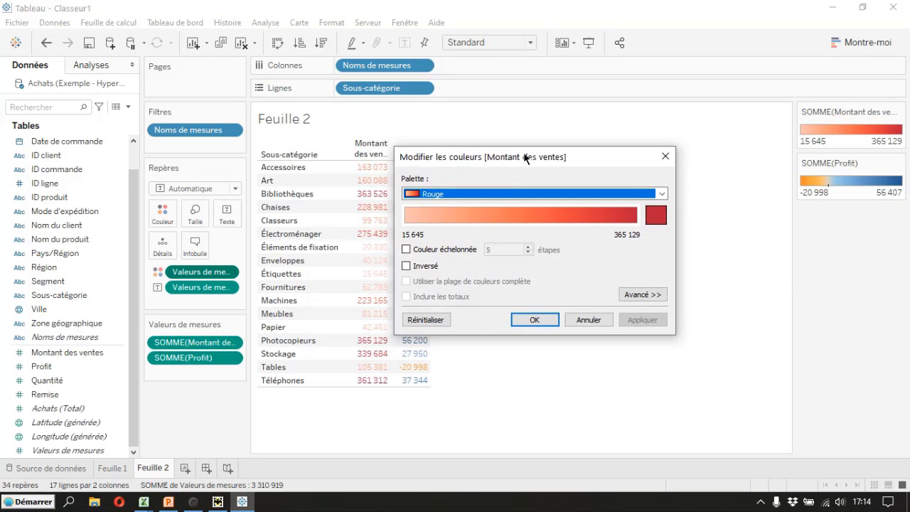
left_click_drag(526, 157, 569, 146)
left_click(647, 306)
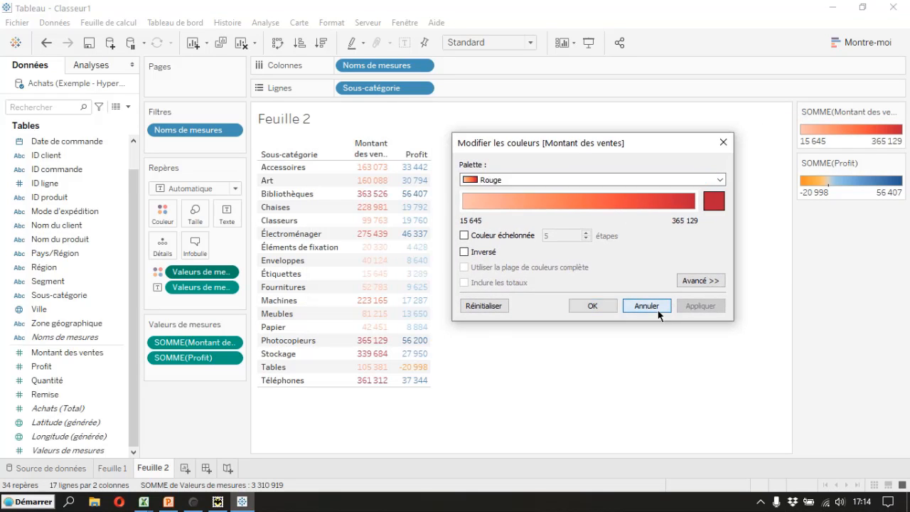
left_click(899, 163)
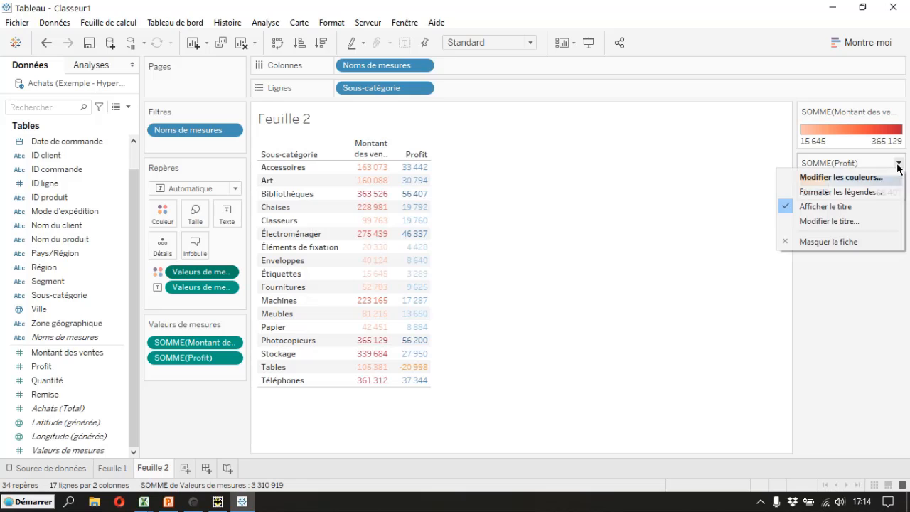
left_click(856, 180)
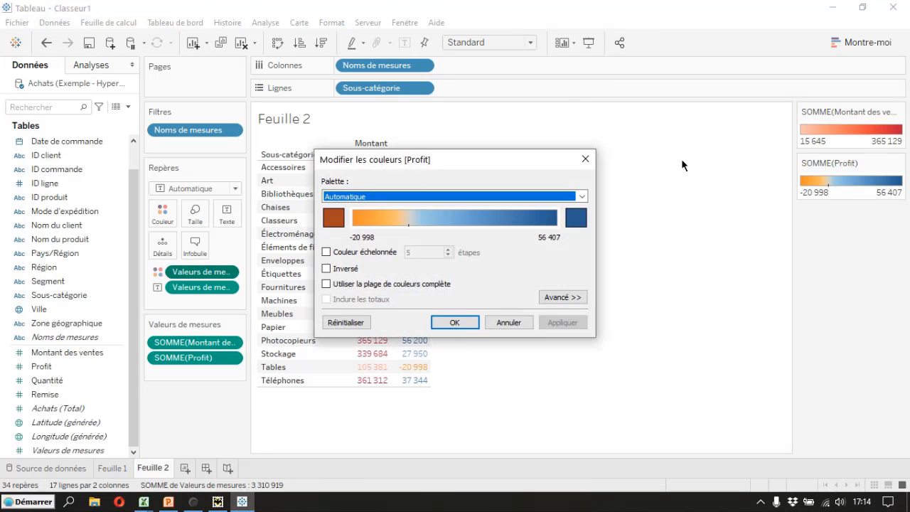
left_click_drag(403, 161, 544, 165)
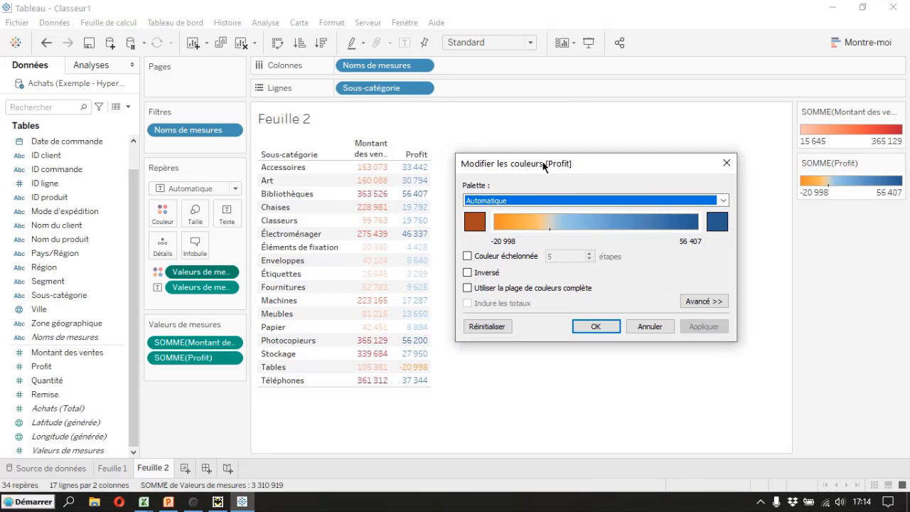
left_click(598, 329)
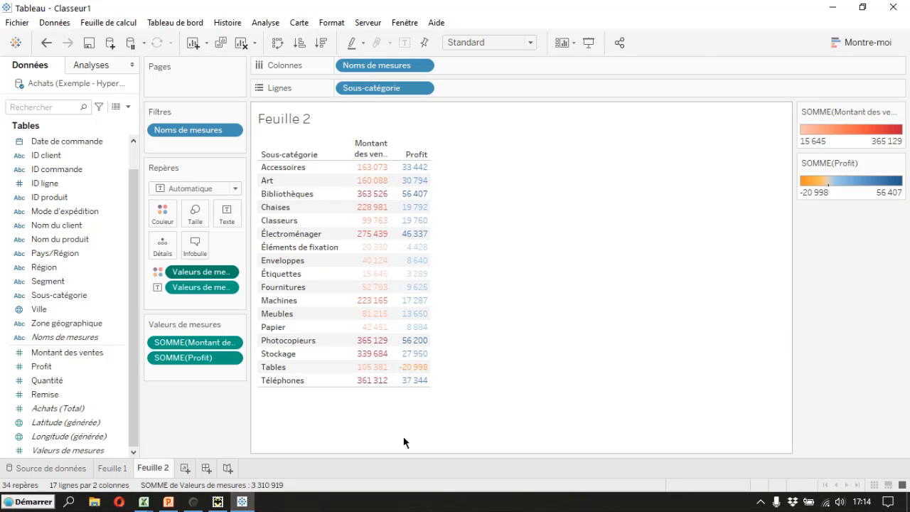
Step: Start saving the workbook under a new name, reusing the existing FR_786_07_00 file name and changing its number to FR_786_07_01
left_click(16, 22)
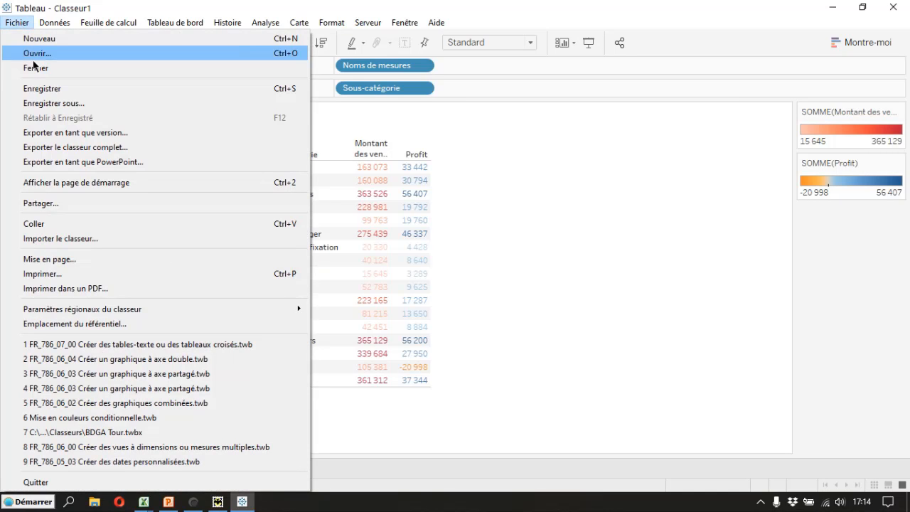
left_click(53, 103)
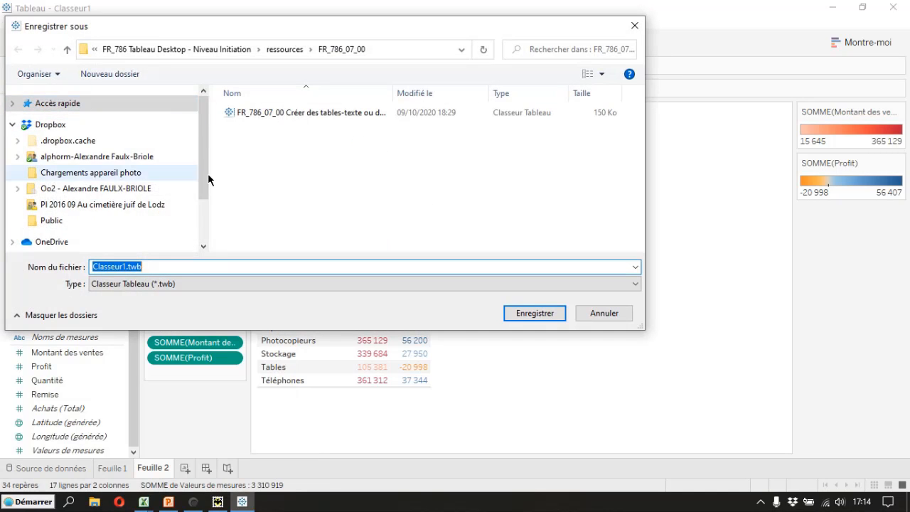
scroll(207, 180, "down", 3)
left_click(268, 114)
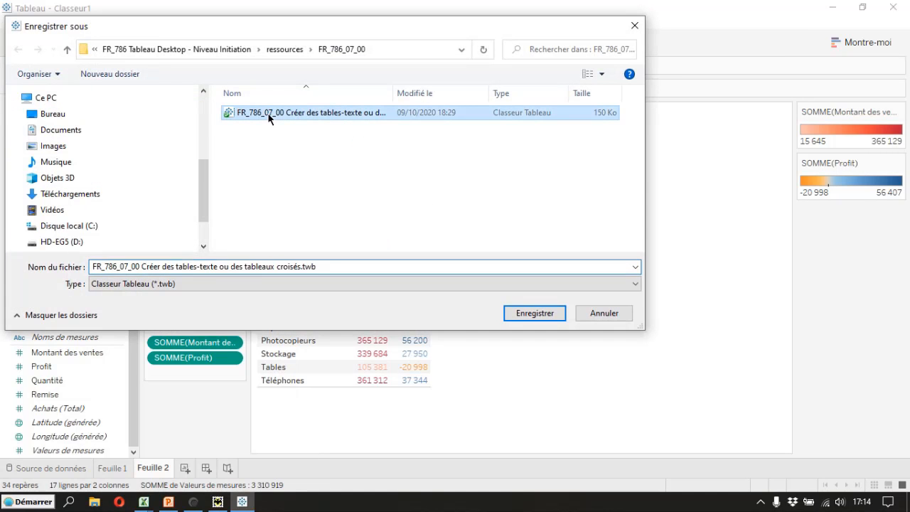
left_click(135, 267)
left_click(135, 267)
key("Delete")
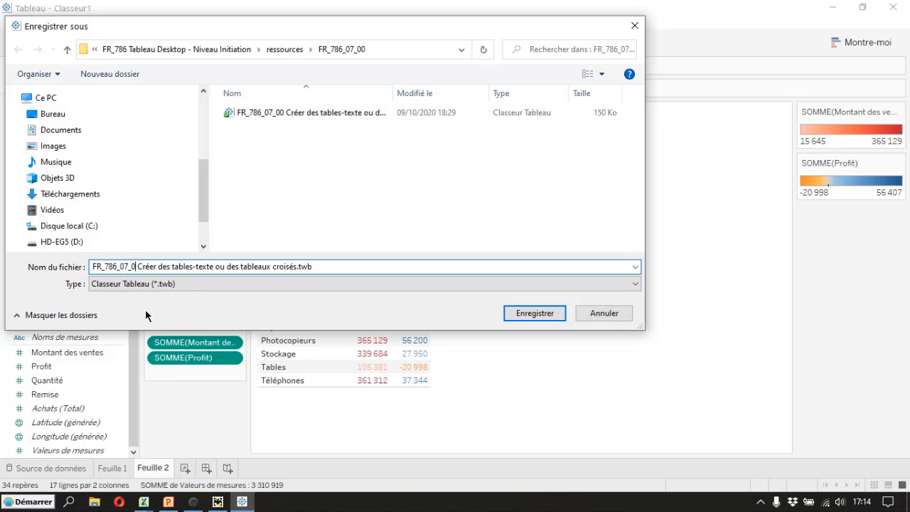
type("1")
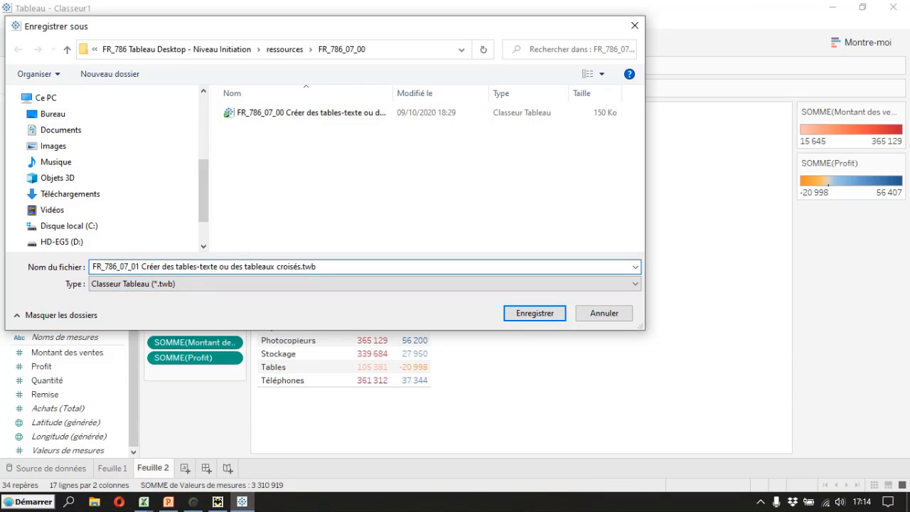
Step: Replace the title part of the file name with "Utiliser la mise en forme conditionnelle" and save the workbook as a .twb file
key("Right")
key("Delete")
key("Delete")
key("Delete")
key("Delete")
key("Delete")
key("Delete")
key("Delete")
key("Delete")
key("Delete")
key("Delete")
key("Delete")
key("Delete")
key("Delete")
key("Delete")
key("Delete")
key("Delete")
key("Delete")
key("Delete")
key("Delete")
key("Delete")
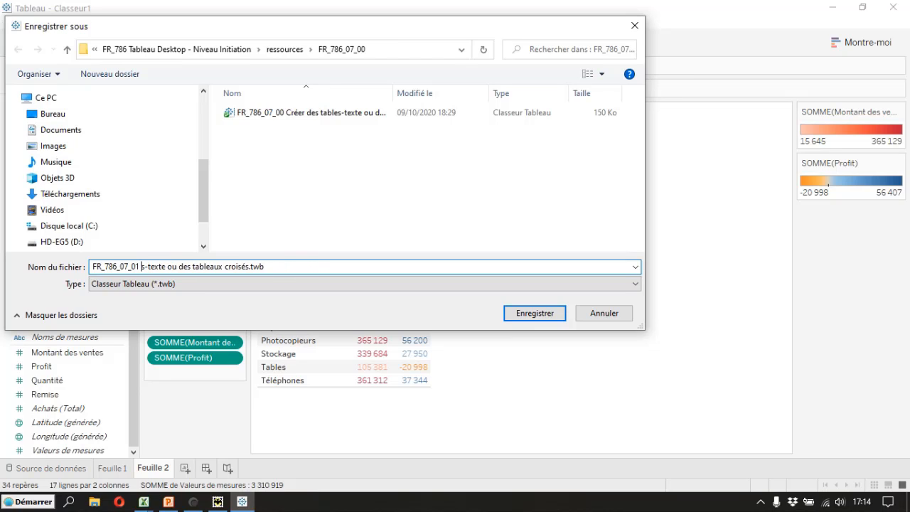
key("Delete")
key("Delete")
key("Delete")
key("Delete")
key("Delete")
key("Delete")
key("Delete")
key("Delete")
key("Delete")
type("Utiliser ")
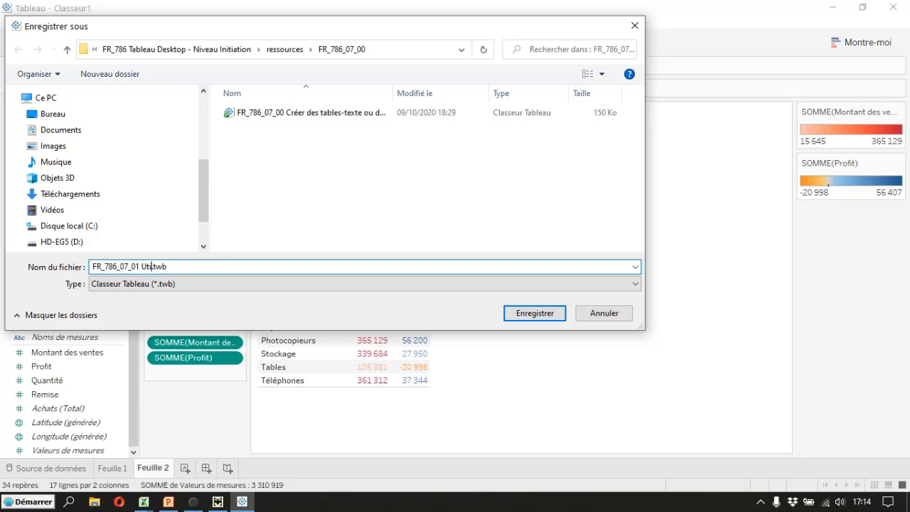
type("la mise e")
type("n forme cond")
type("itionnelle")
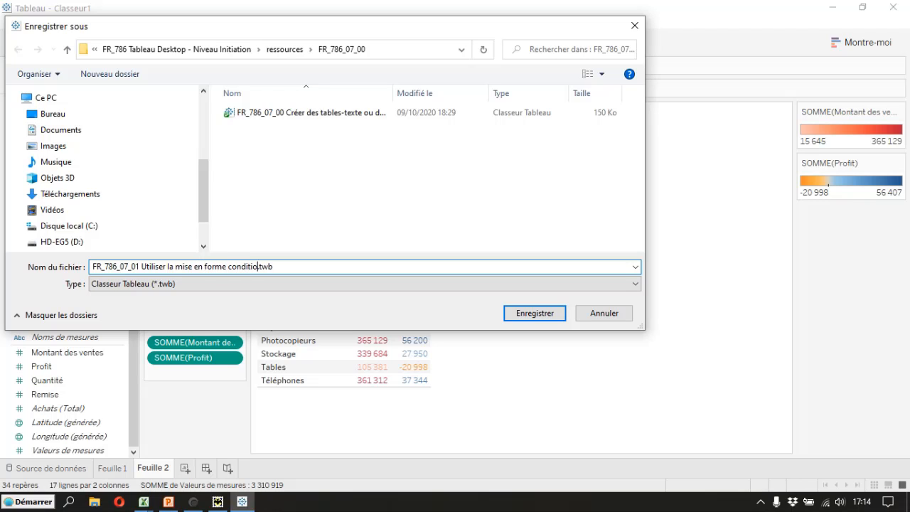
key("Return")
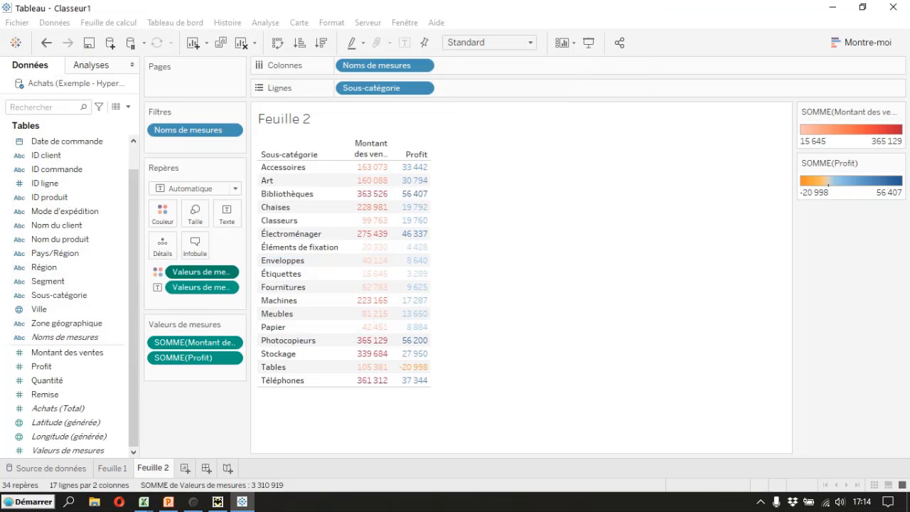